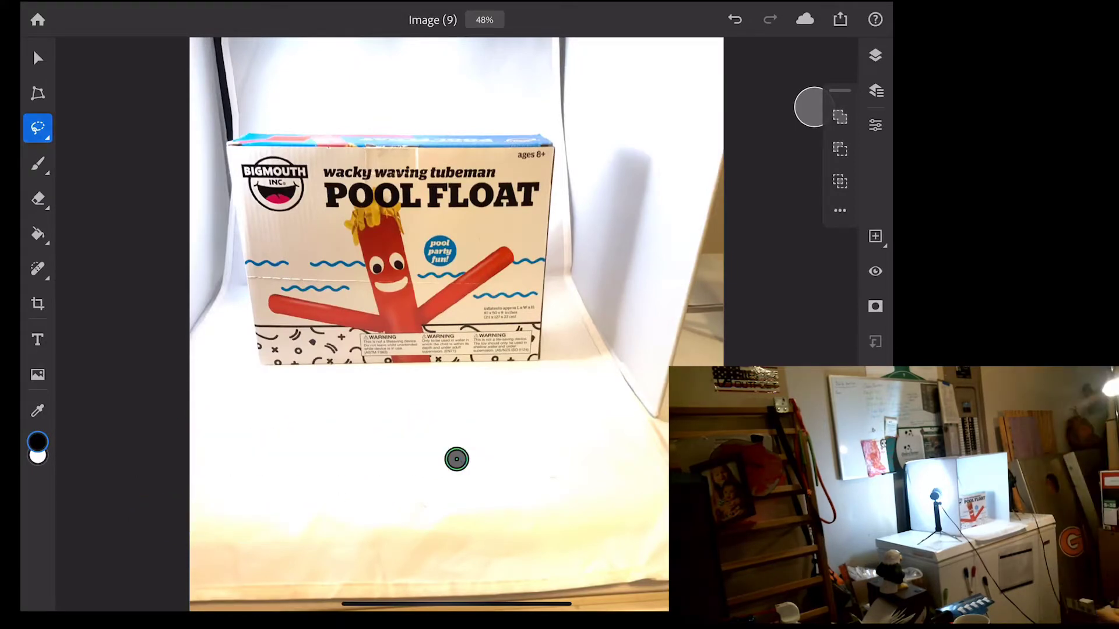
- Lasso-select the pool float box and set the selection's Feather to 6.7 px
click(38, 129)
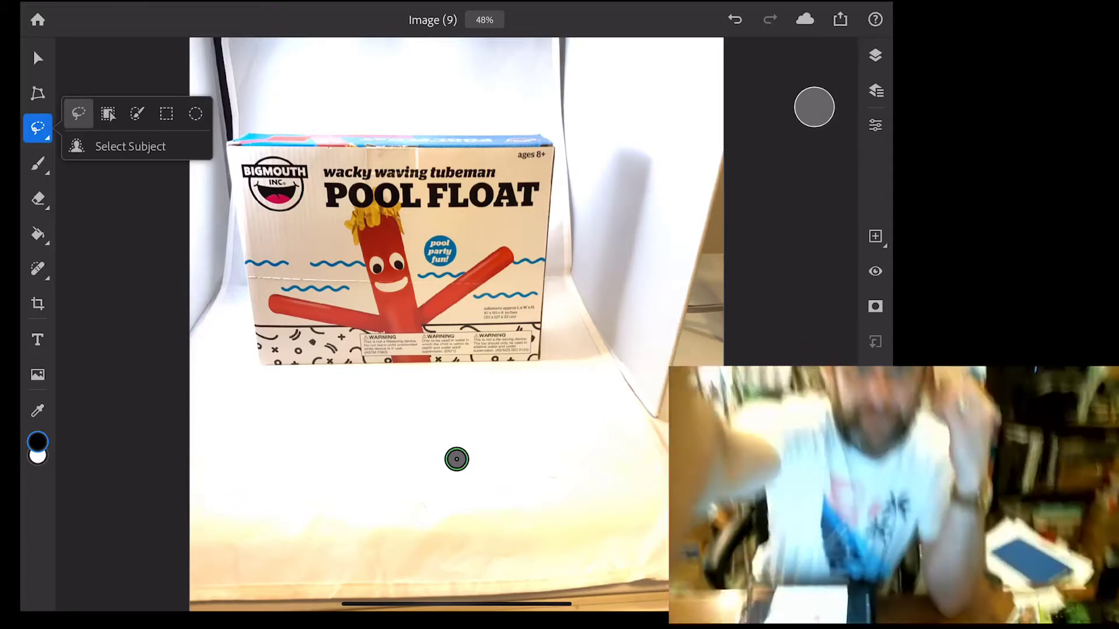
drag(262, 272, 184, 194)
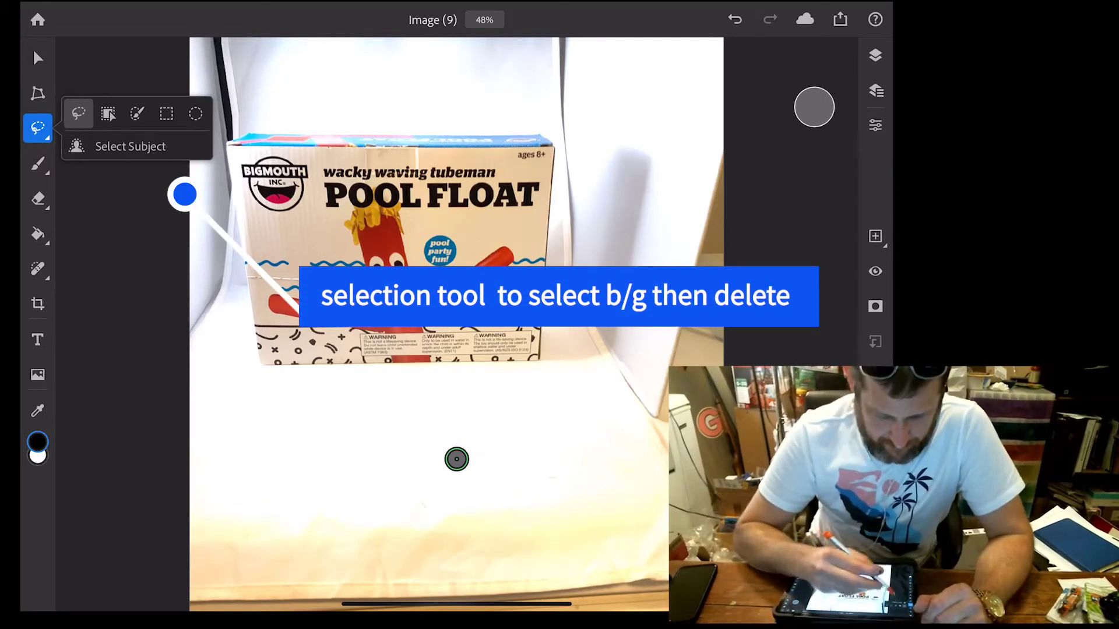
click(456, 458)
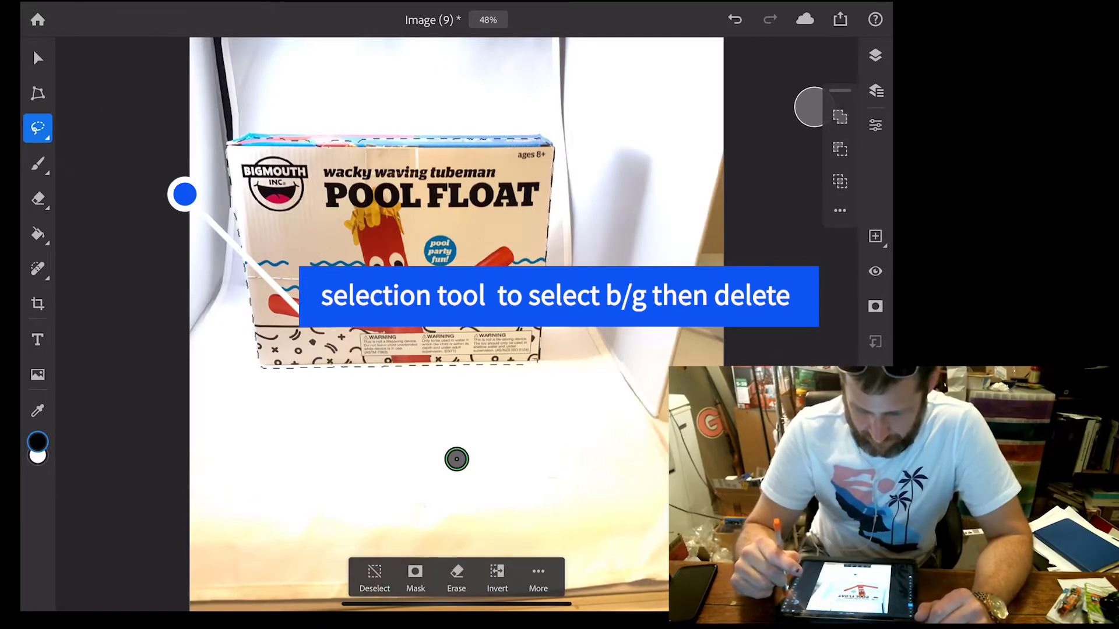
click(840, 210)
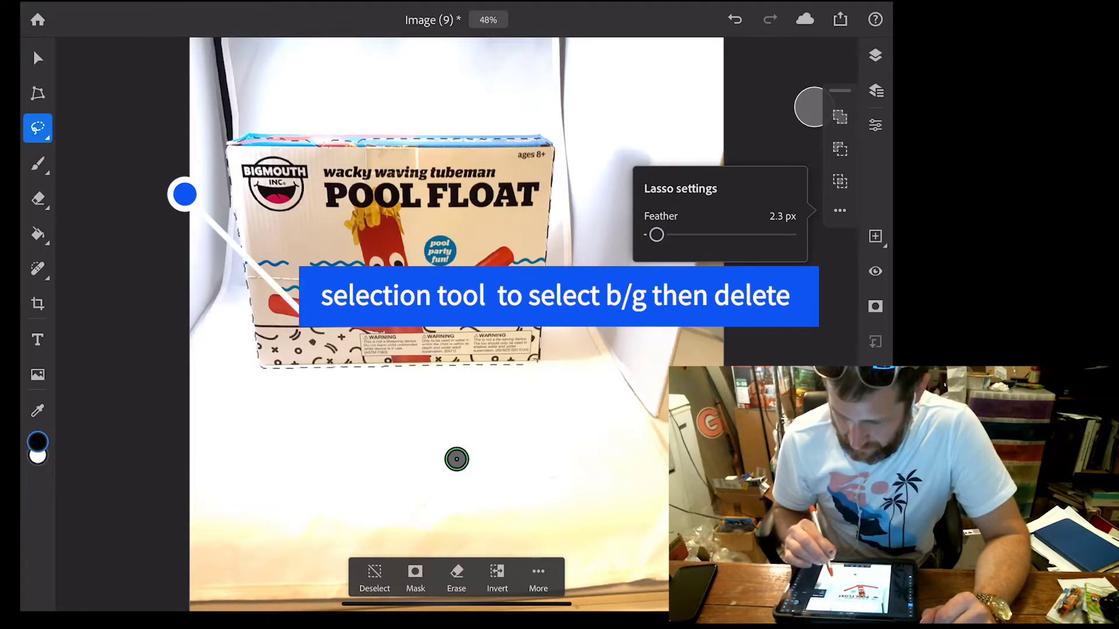
click(456, 459)
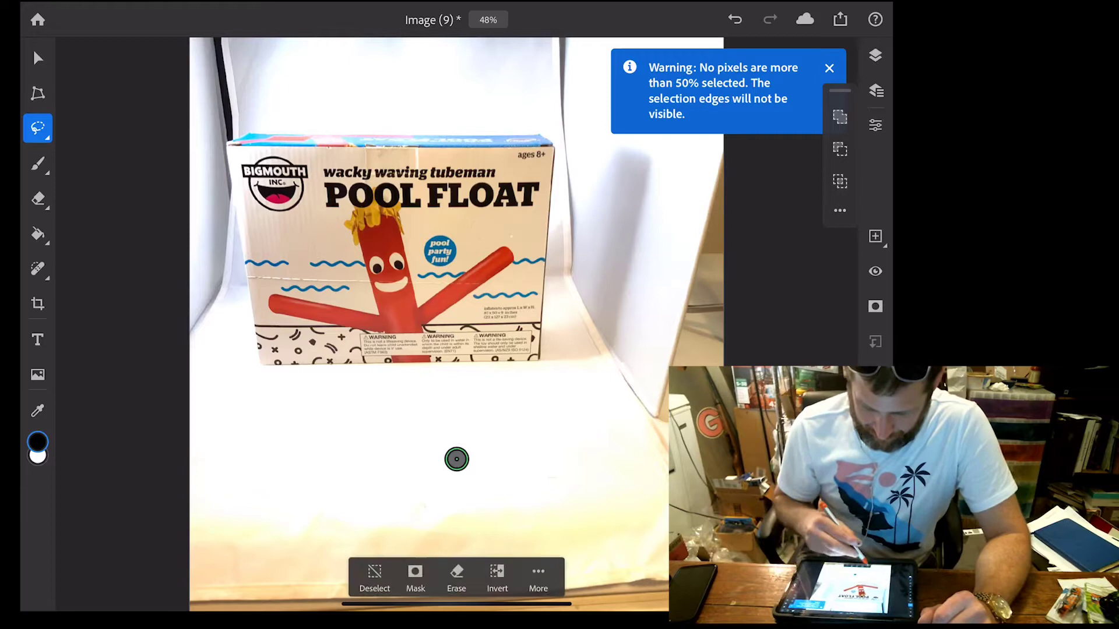
click(809, 105)
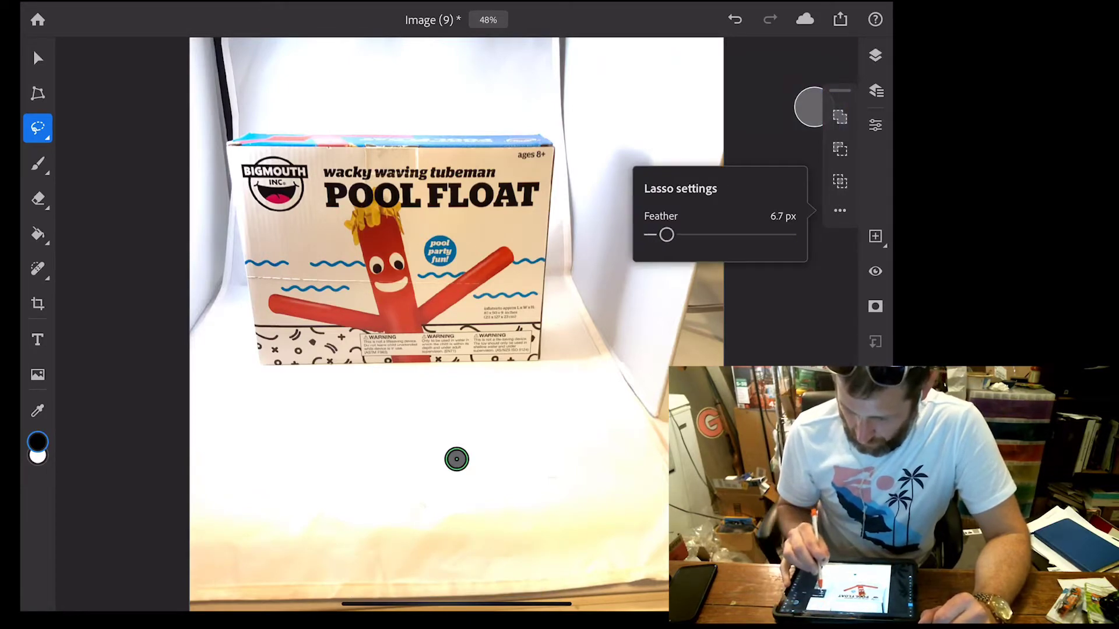
click(810, 106)
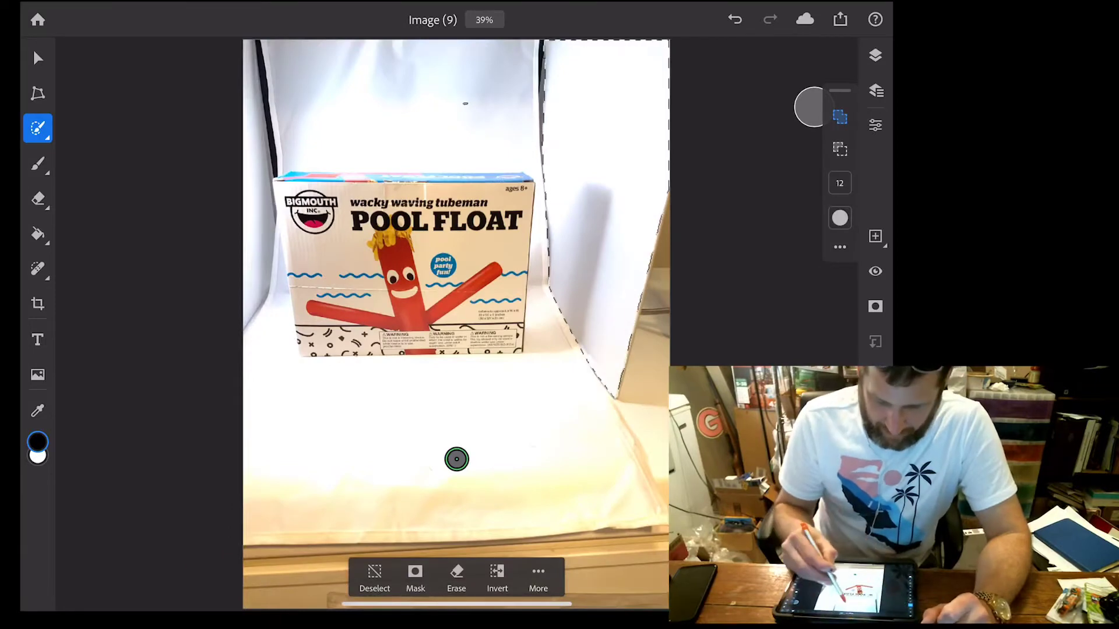
- Erase the right backdrop, then invert and erase the floor, top and left white strips
click(456, 577)
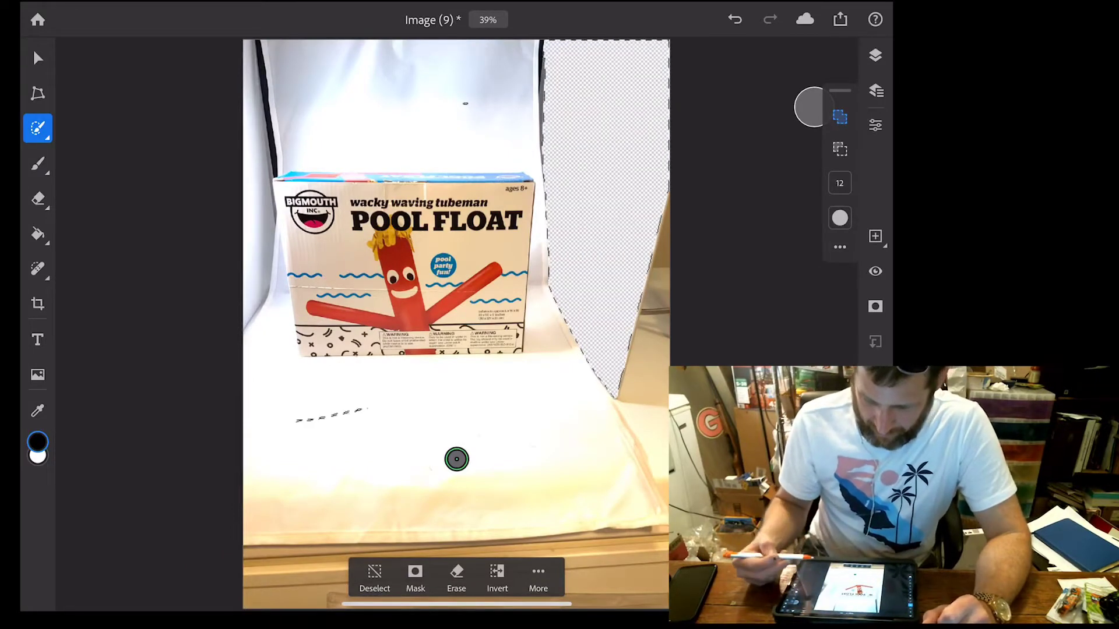
click(381, 547)
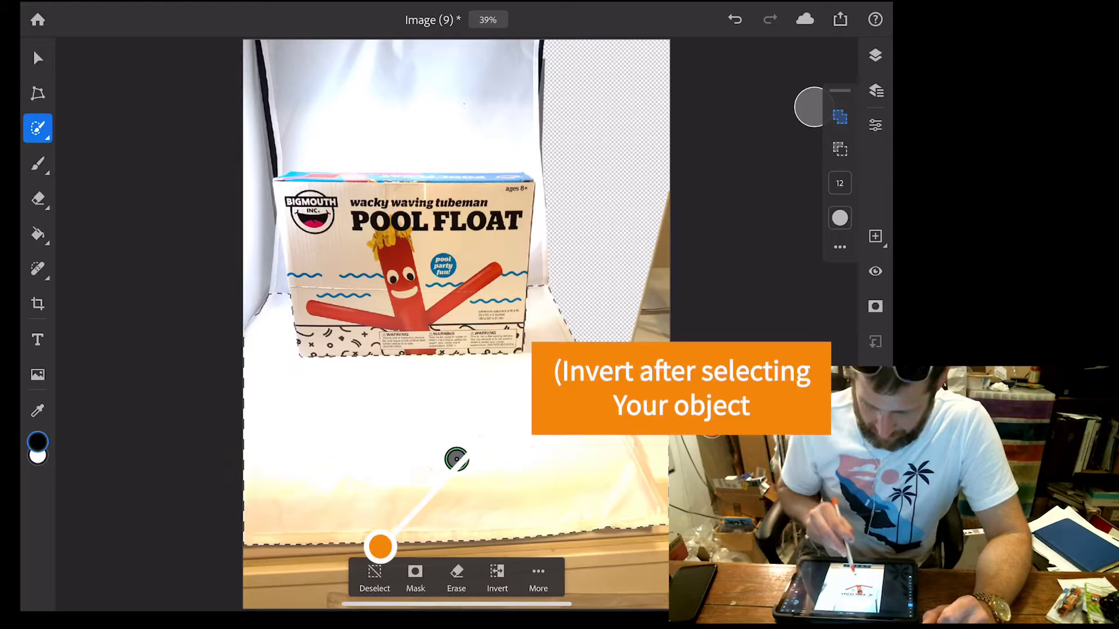
click(456, 576)
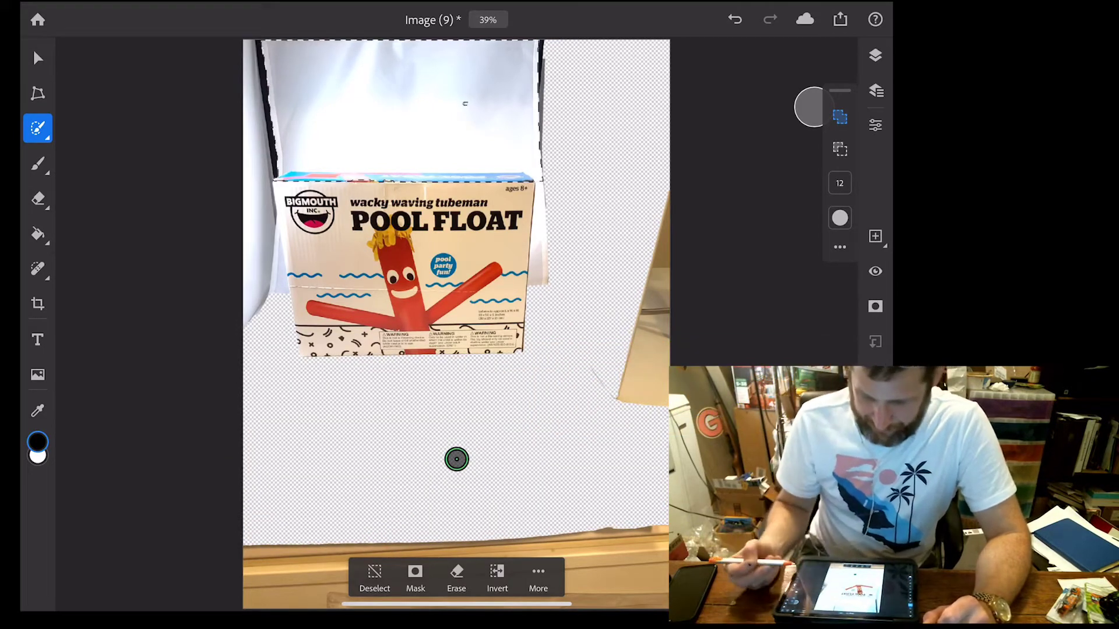
click(456, 578)
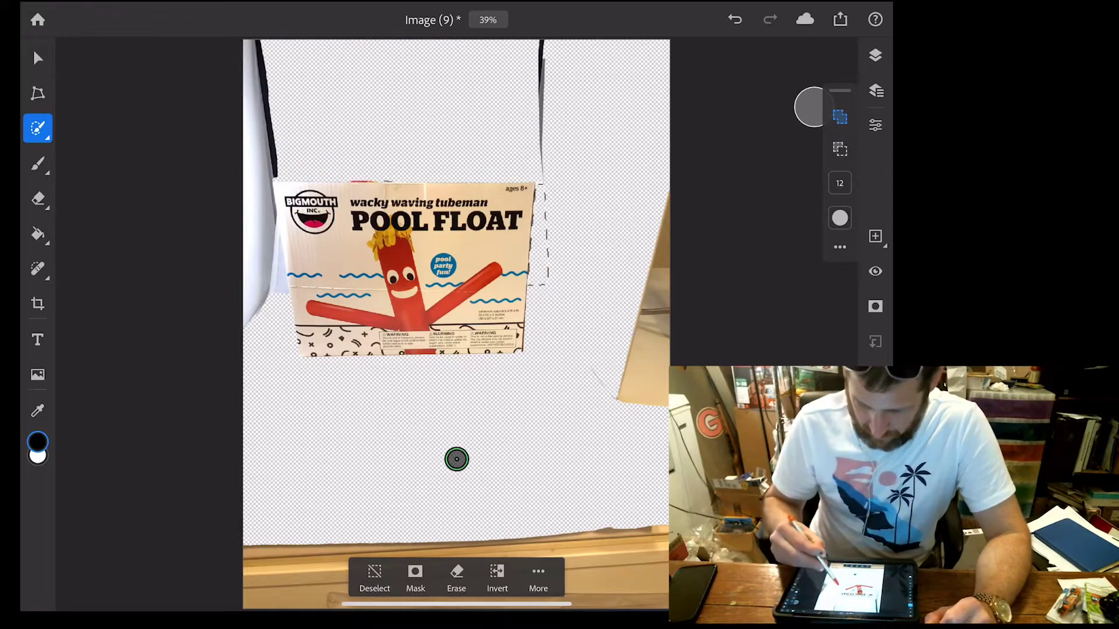
click(457, 577)
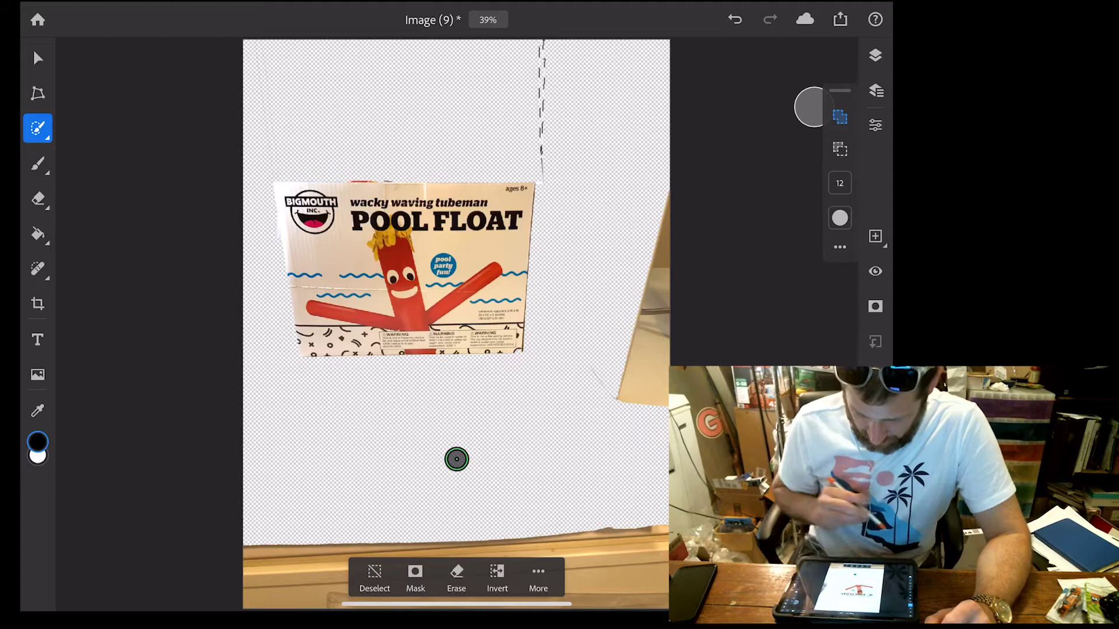
- Crop tighter around the box, then marquee-select and erase the leftover top-strip streaks
key(c)
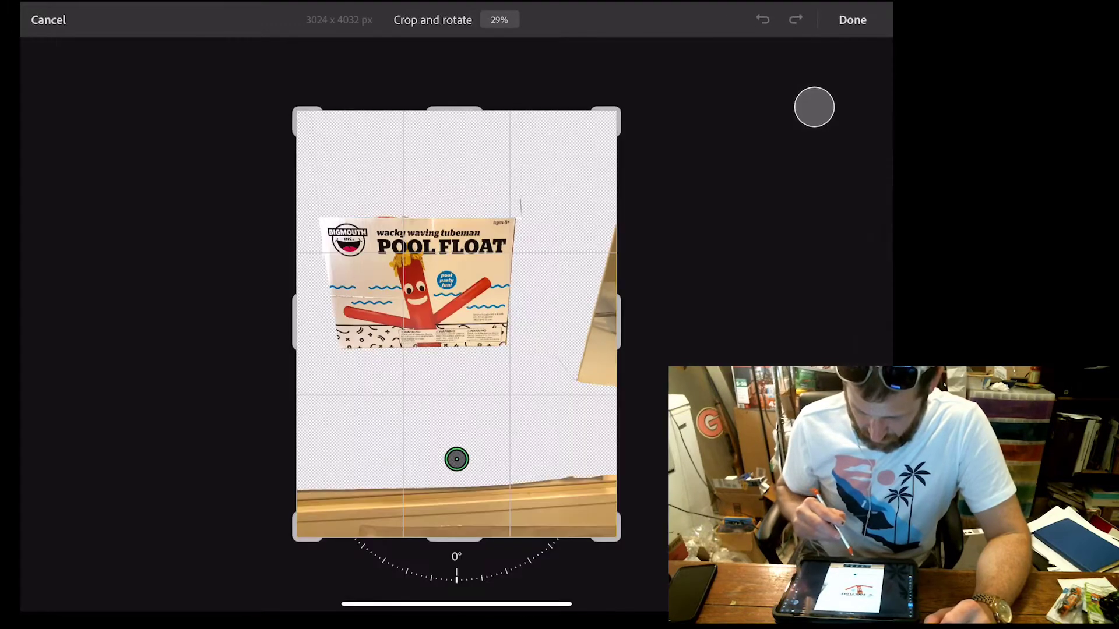
drag(456, 537, 457, 459)
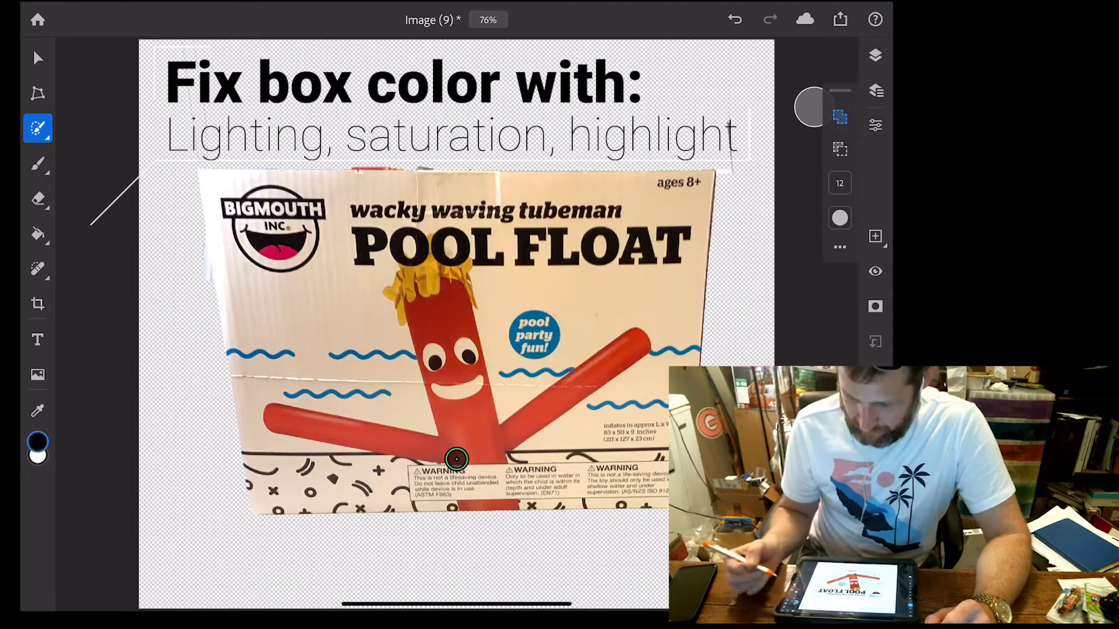
click(38, 128)
click(165, 113)
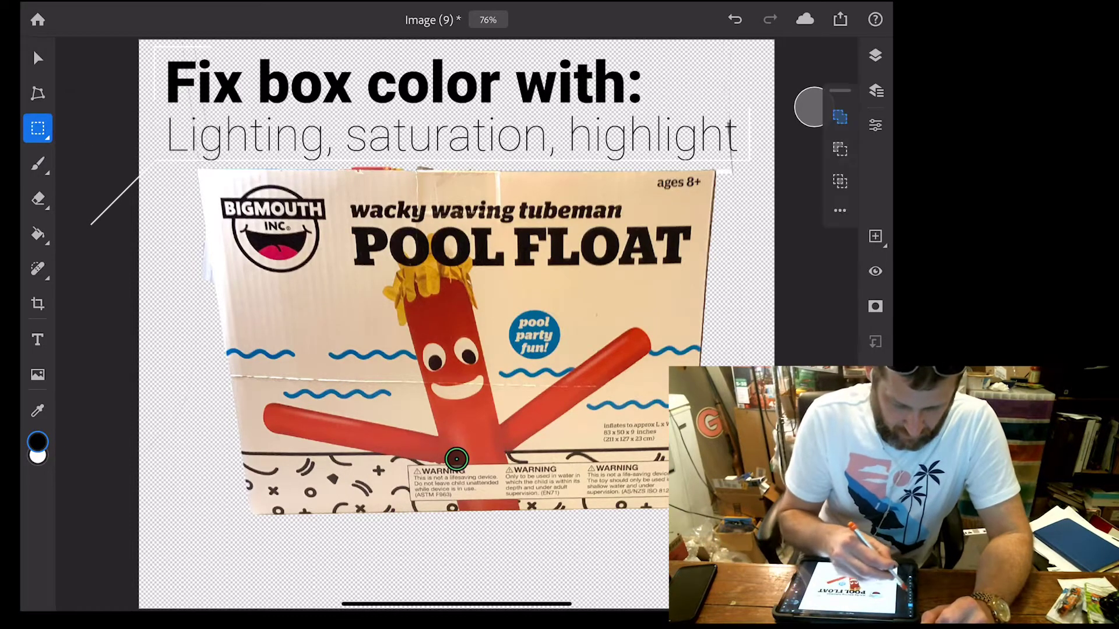
mouse_move(774, 151)
mouse_down()
mouse_move(139, 39)
mouse_move(773, 170)
mouse_up()
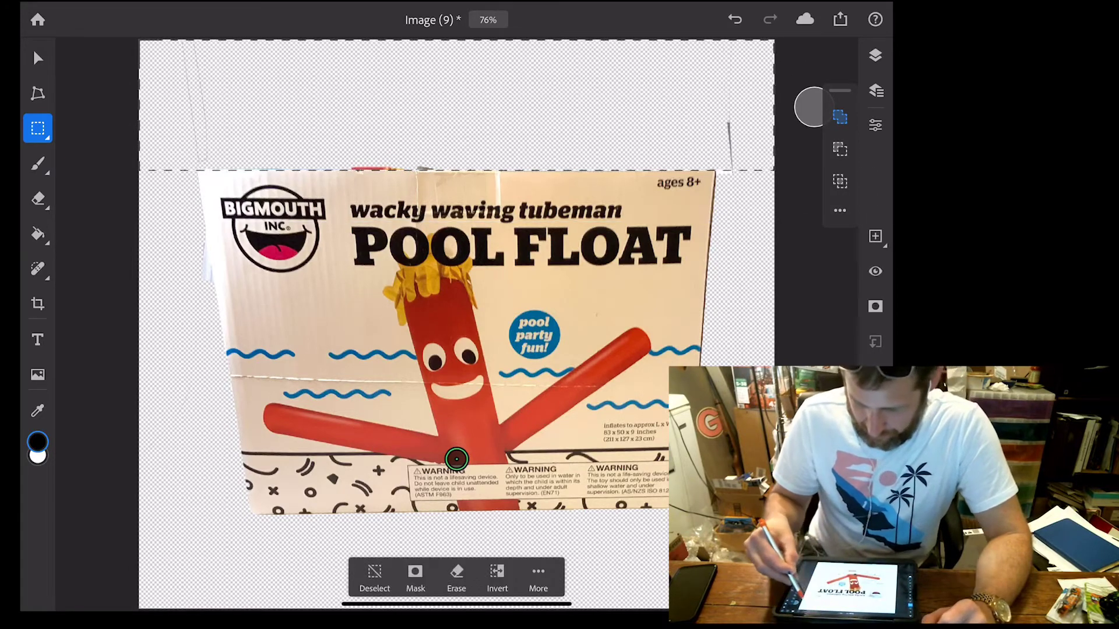
click(456, 577)
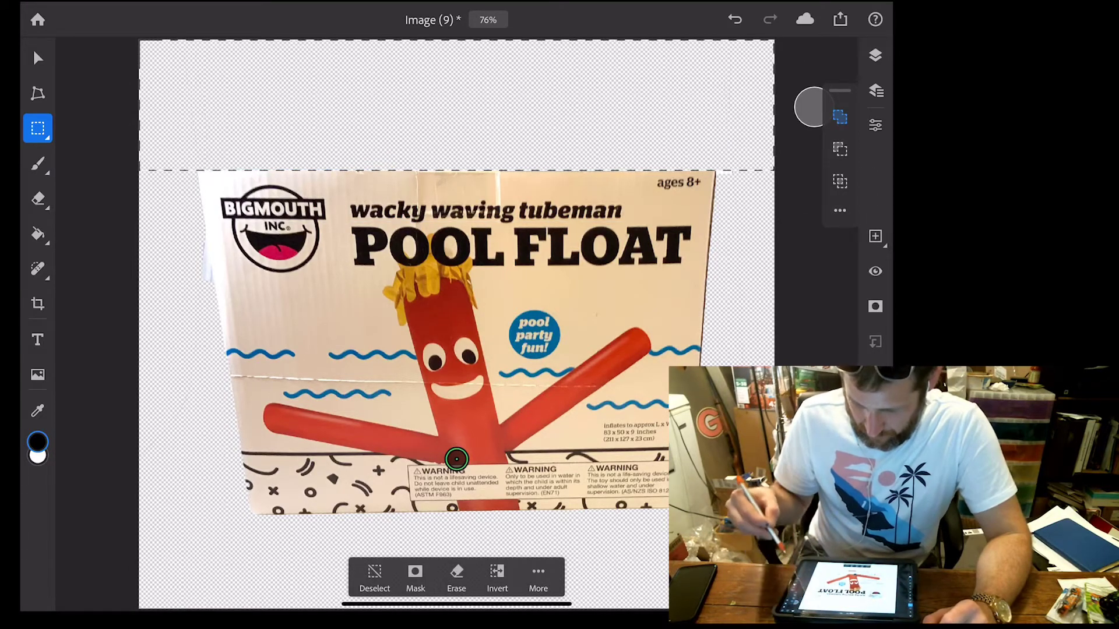
click(374, 577)
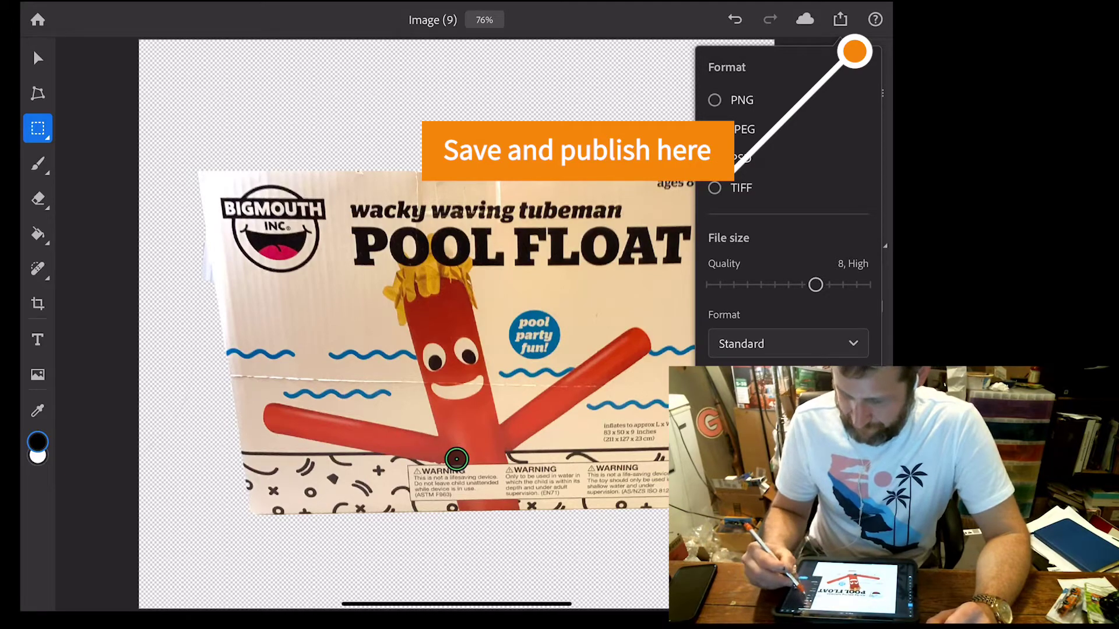
- Export the cleaned pool float image as a JPEG, save it, and leave Photoshop
click(814, 109)
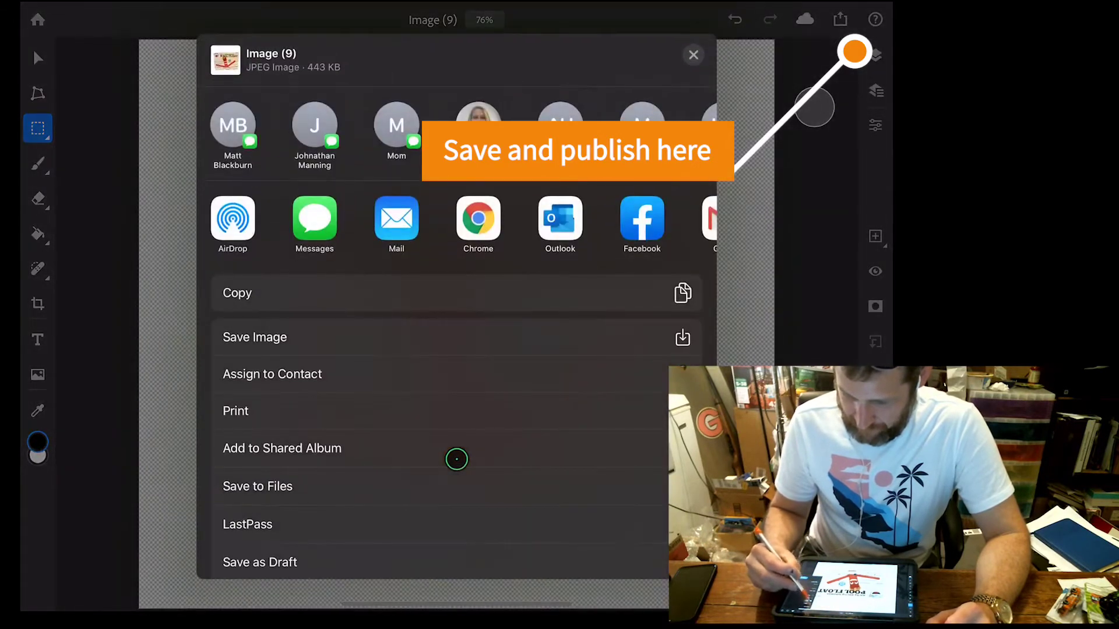
click(457, 459)
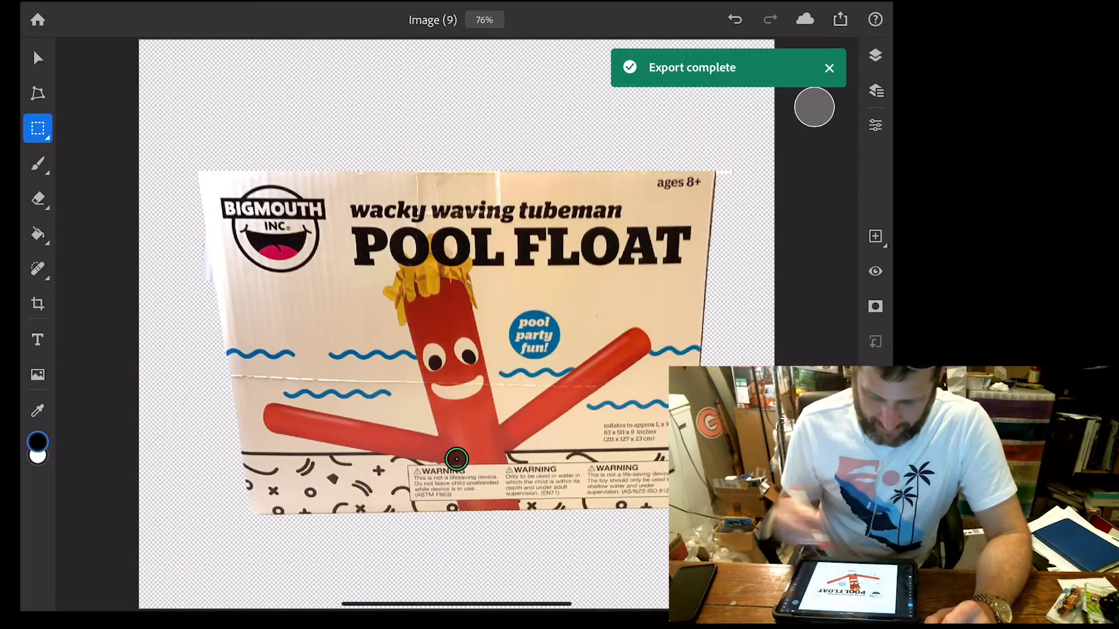
drag(457, 603, 456, 458)
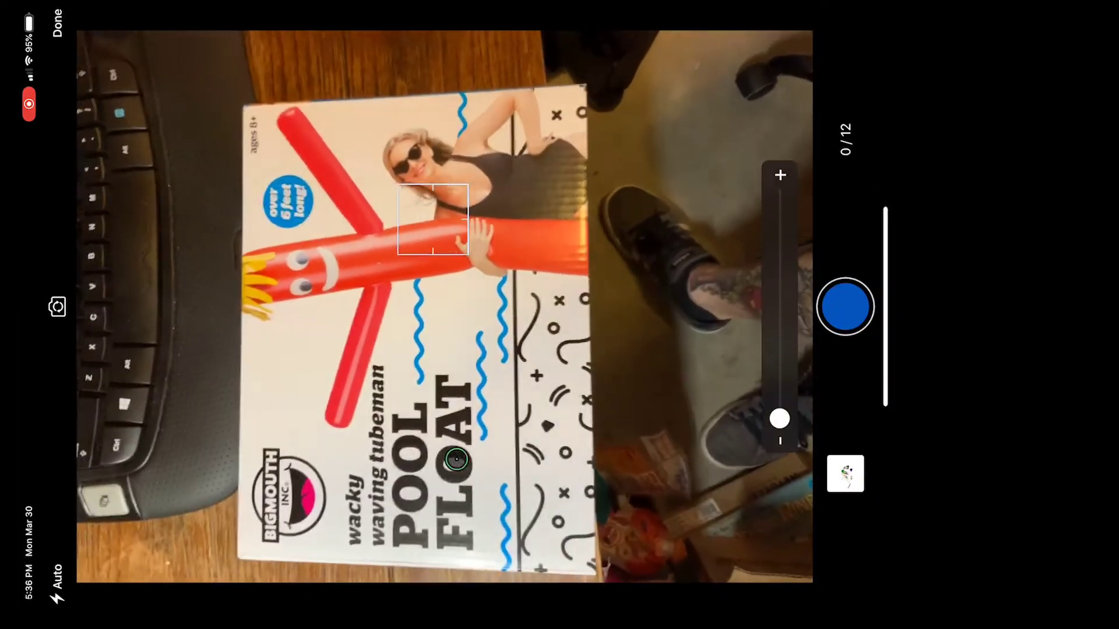
- Photograph the pool float box with the eBay listing camera
key(space)
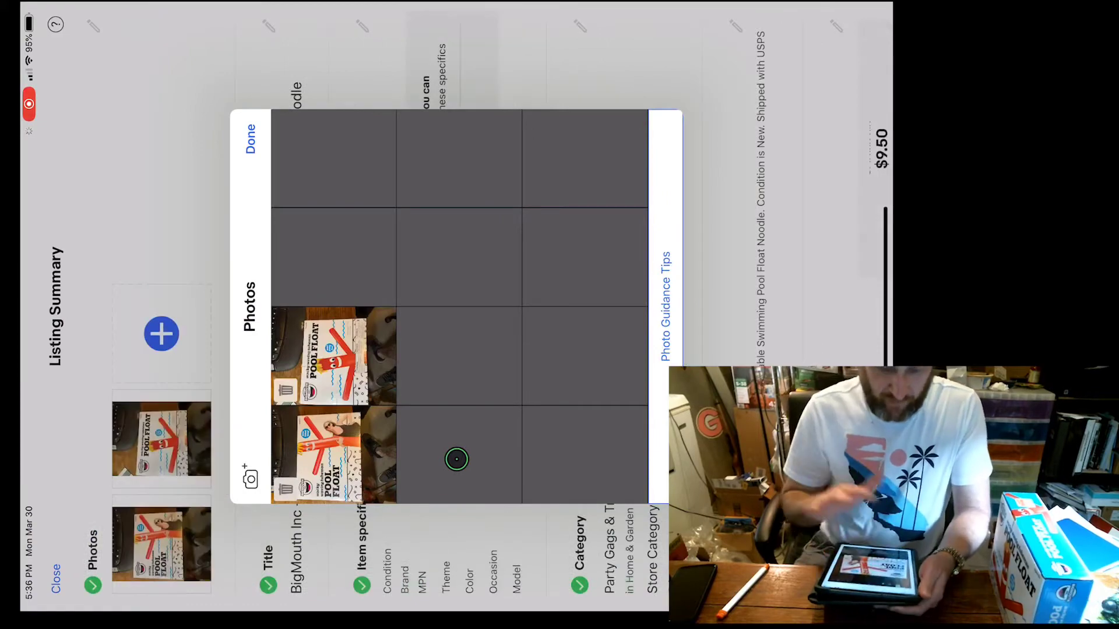
- Start background removal on the pool float photo and erase background along its right edge
click(333, 455)
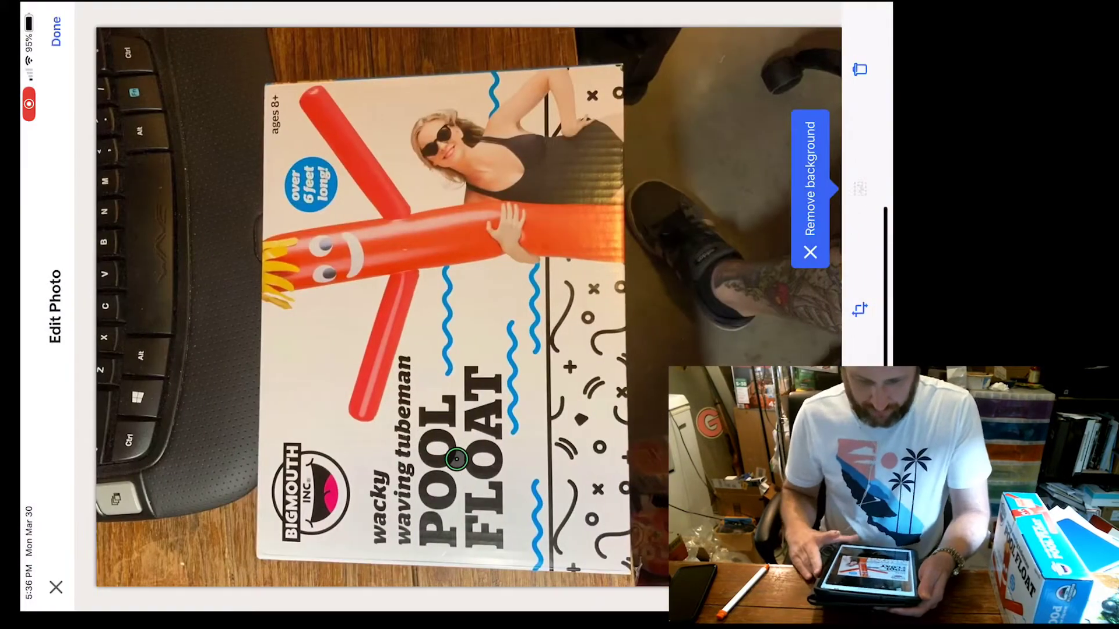
click(809, 184)
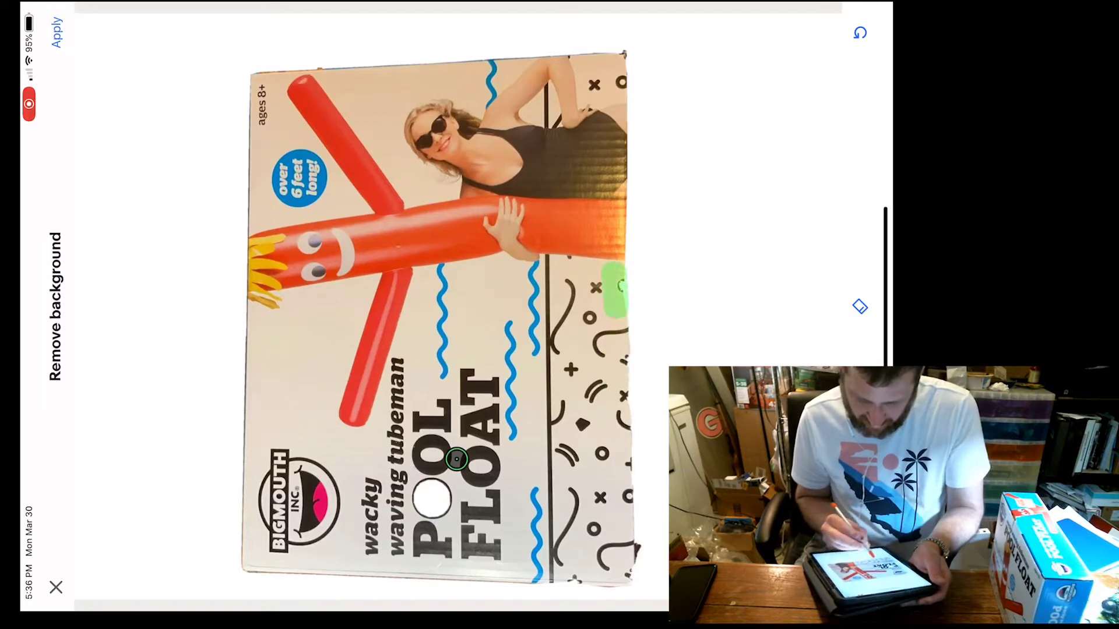
drag(614, 473, 623, 534)
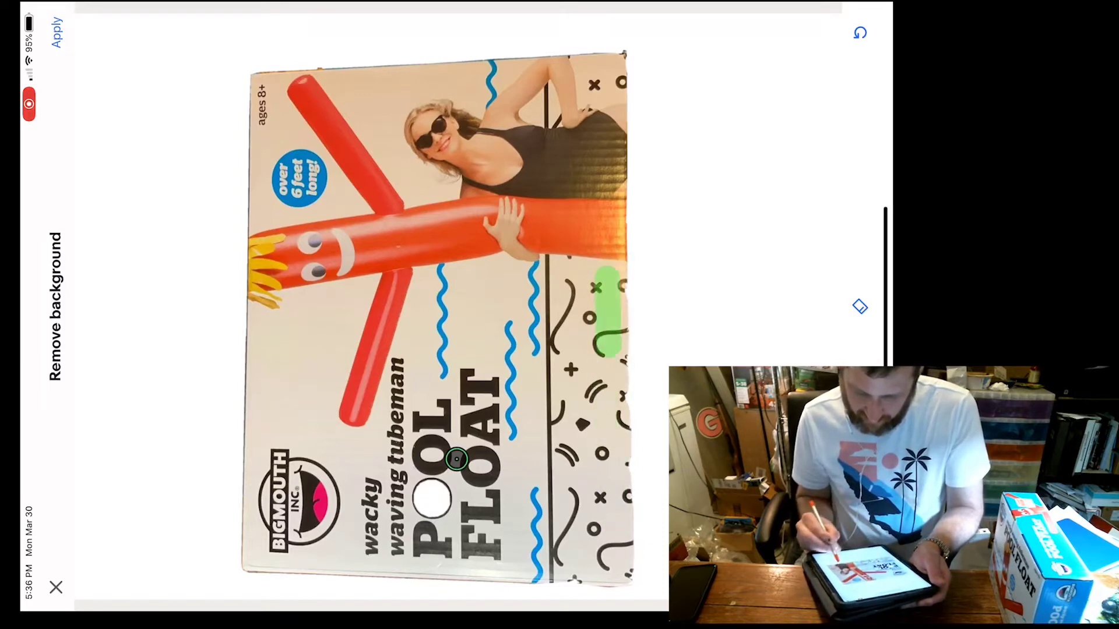
drag(623, 188, 626, 437)
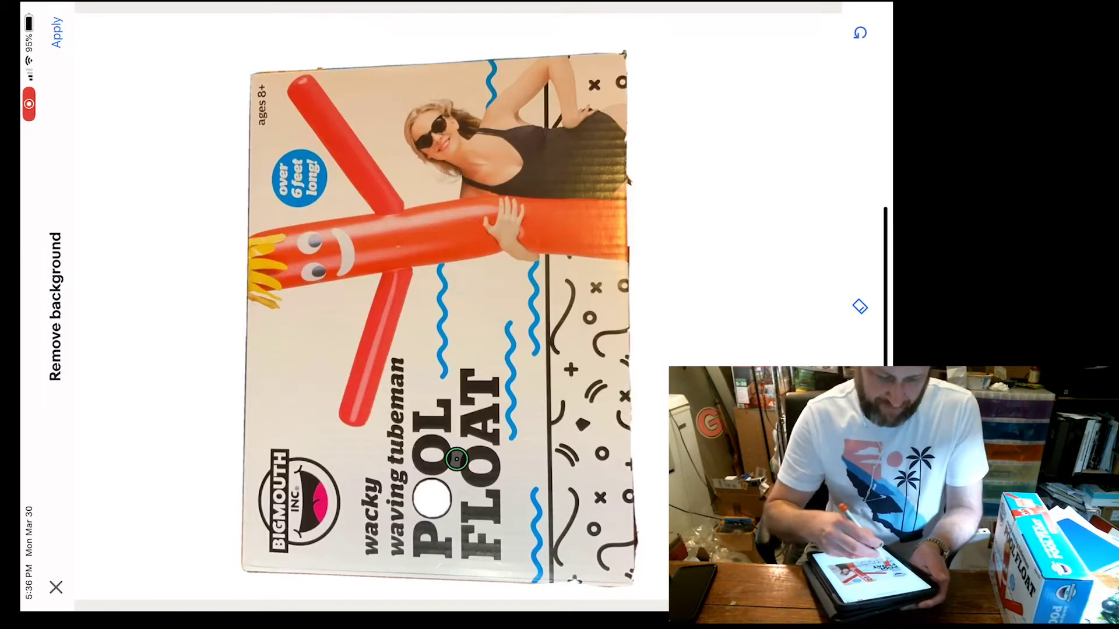
- Brush keep strokes along the left side and around the box edges
drag(332, 267, 305, 327)
drag(214, 266, 205, 314)
drag(207, 468, 253, 577)
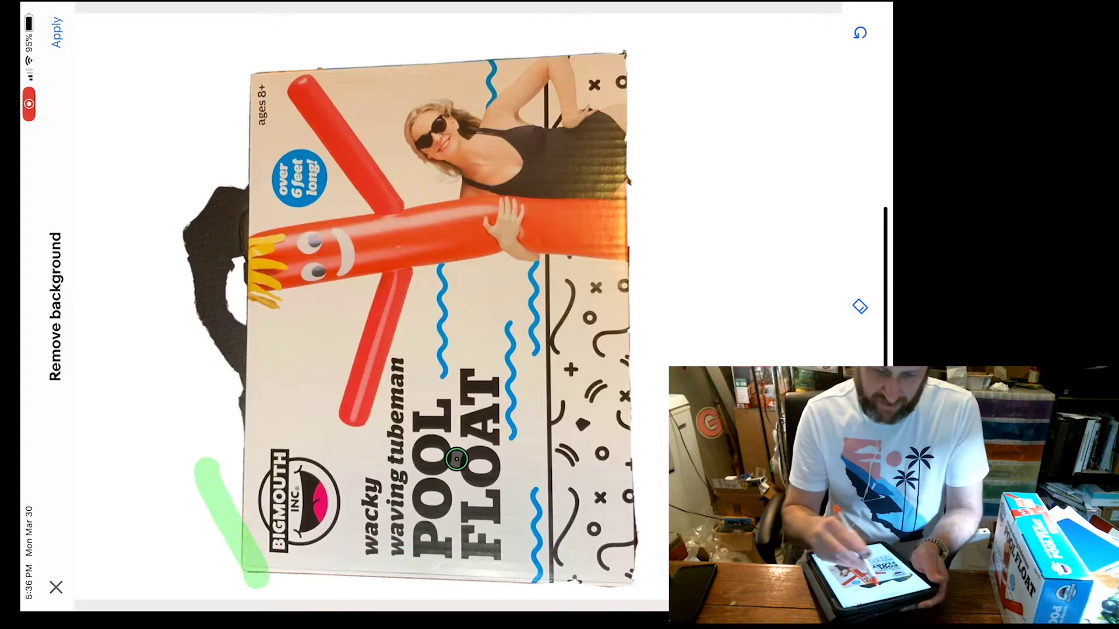
drag(258, 75, 267, 175)
drag(166, 132, 180, 399)
drag(638, 205, 707, 333)
drag(659, 468, 647, 599)
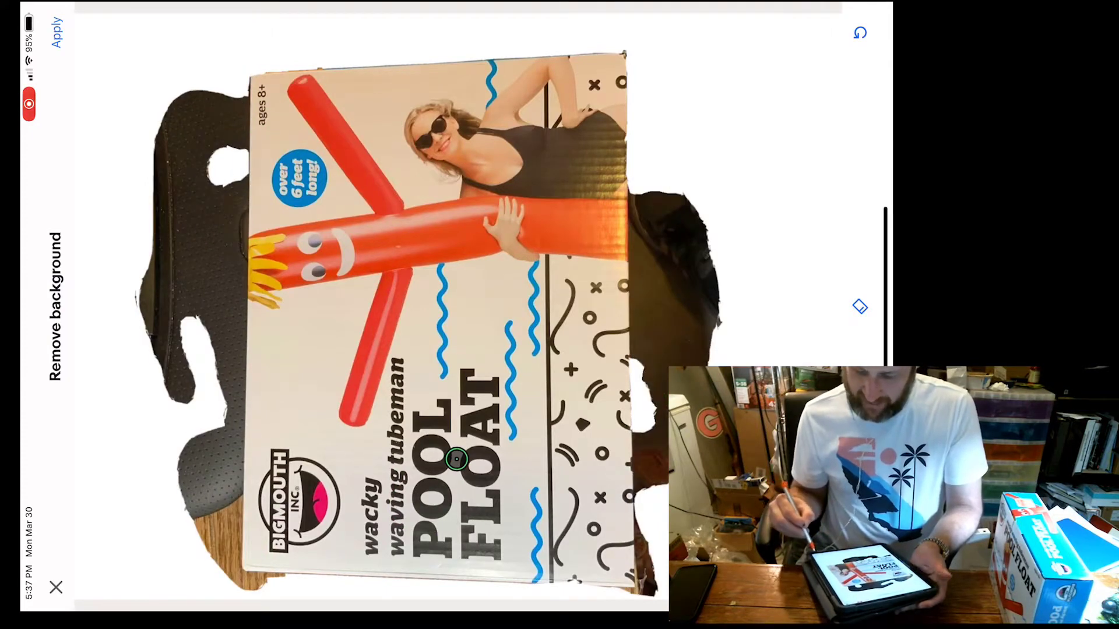
- Undo the over-restored areas, fix the right edge, and erase the brownish strip below
click(431, 501)
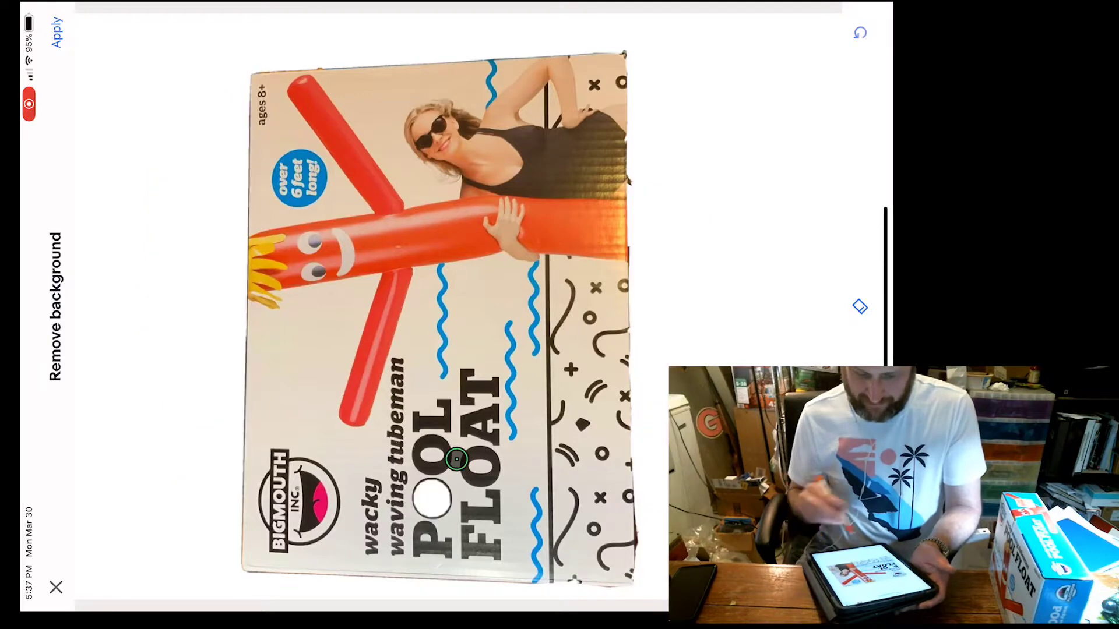
click(431, 500)
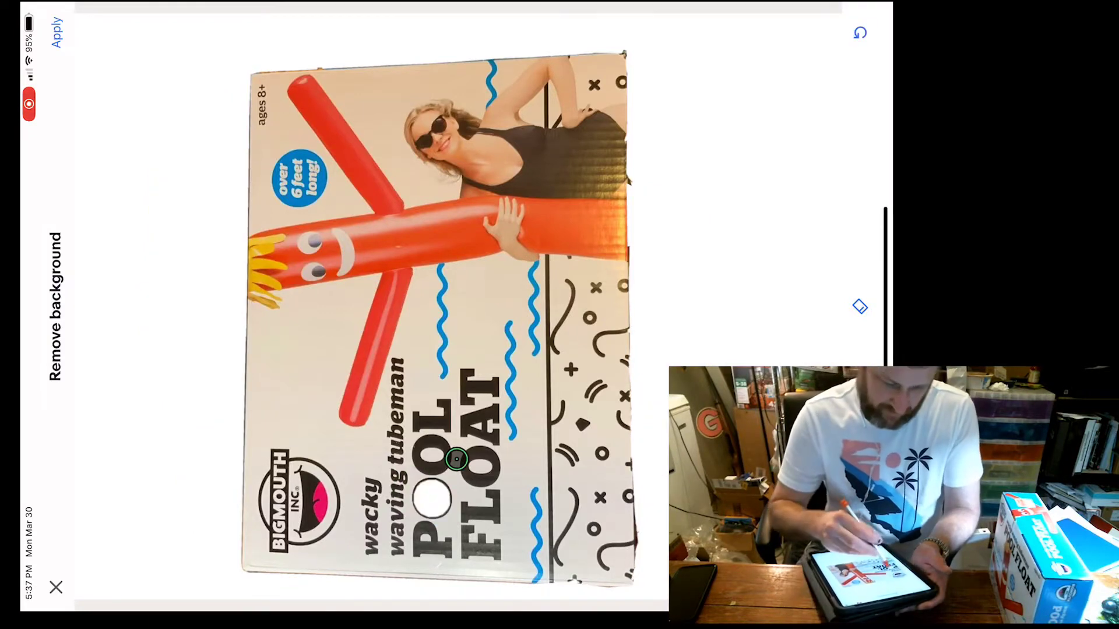
click(431, 500)
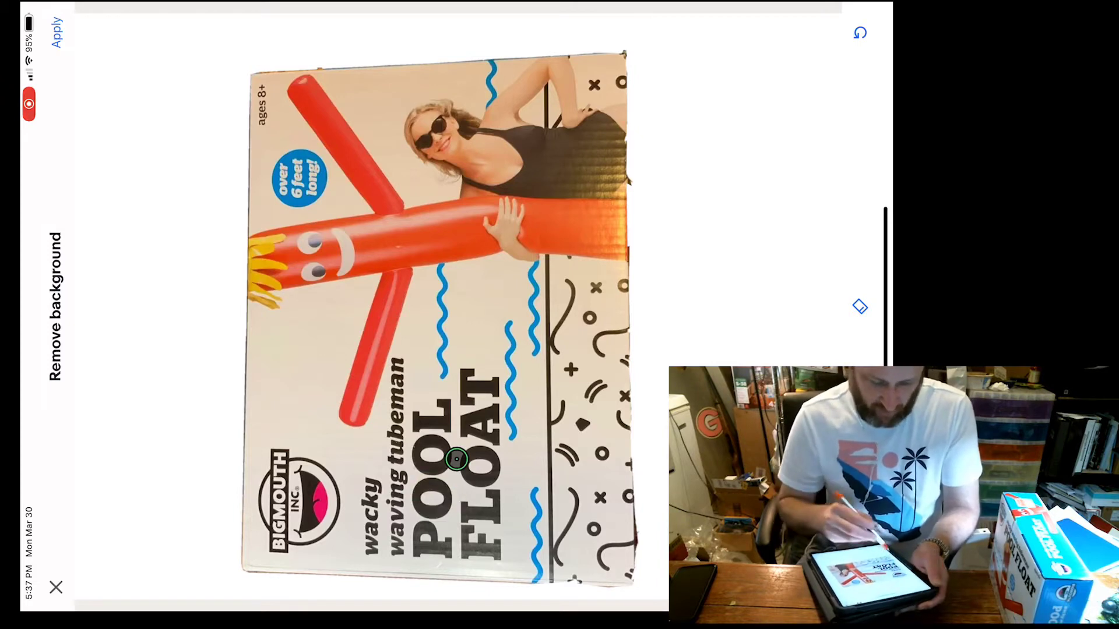
mouse_move(647, 577)
mouse_down()
mouse_move(628, 131)
mouse_move(633, 455)
mouse_up()
drag(633, 192, 625, 53)
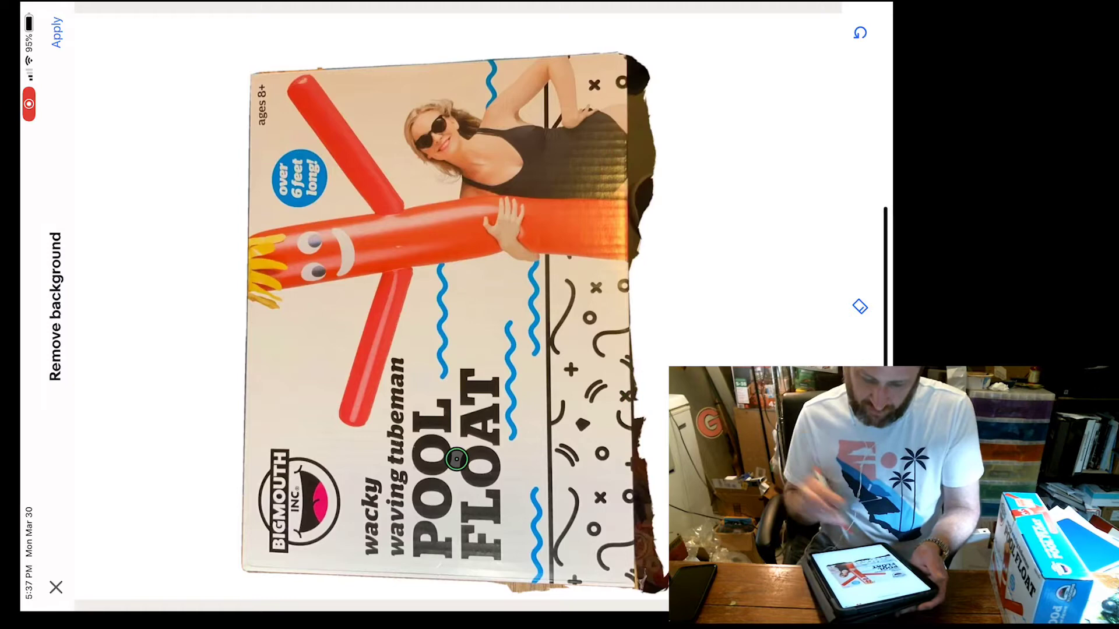
drag(639, 258, 639, 441)
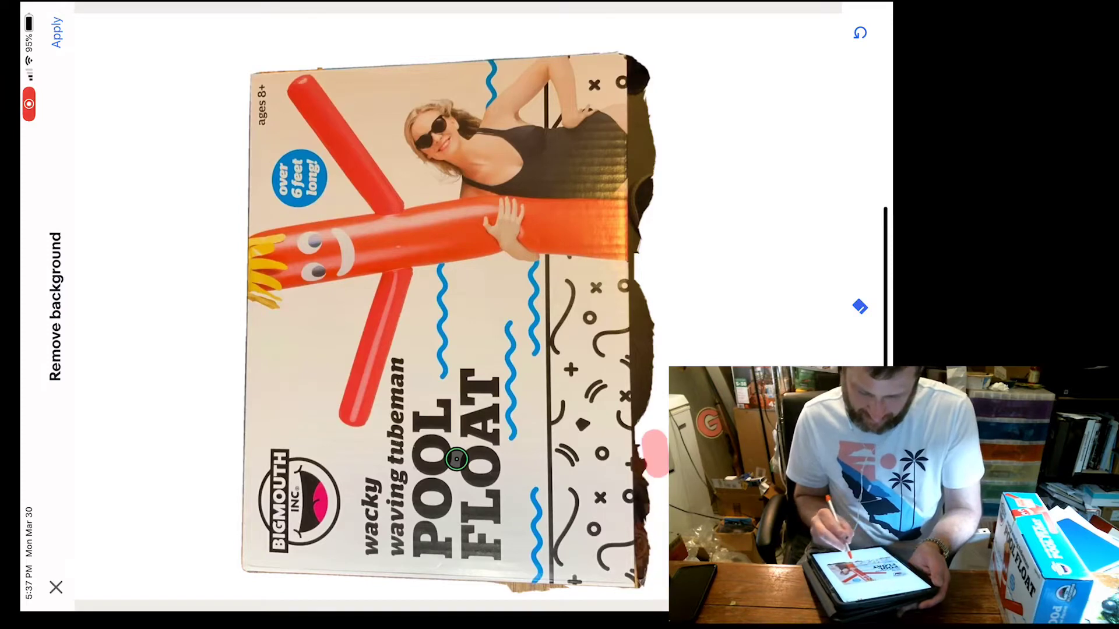
mouse_move(654, 452)
mouse_down()
mouse_move(654, 224)
mouse_move(634, 66)
mouse_up()
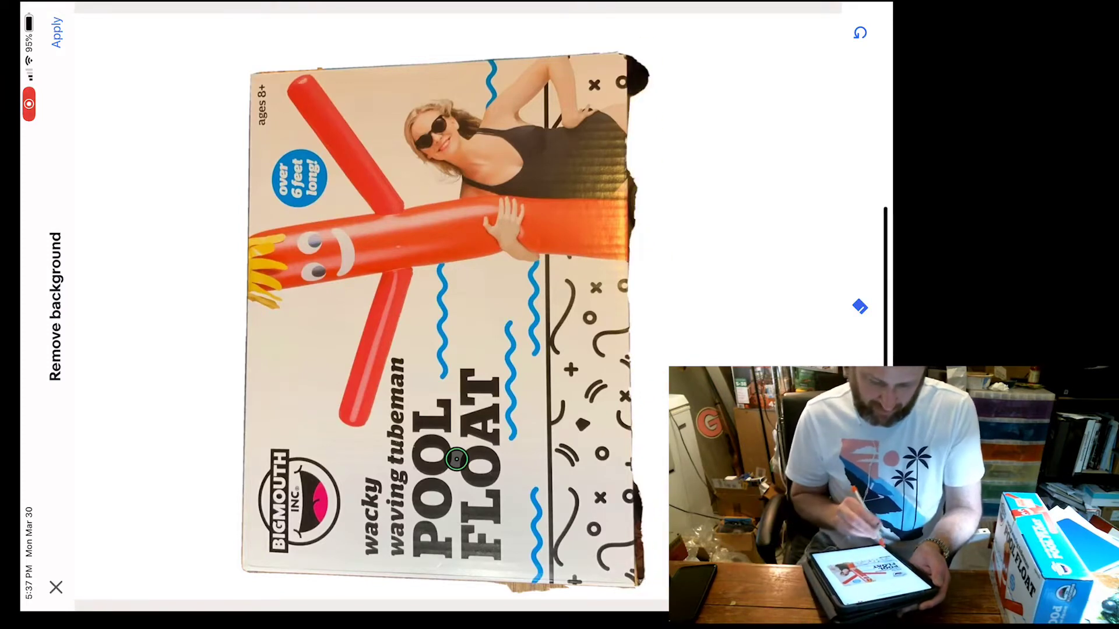
drag(649, 559, 649, 467)
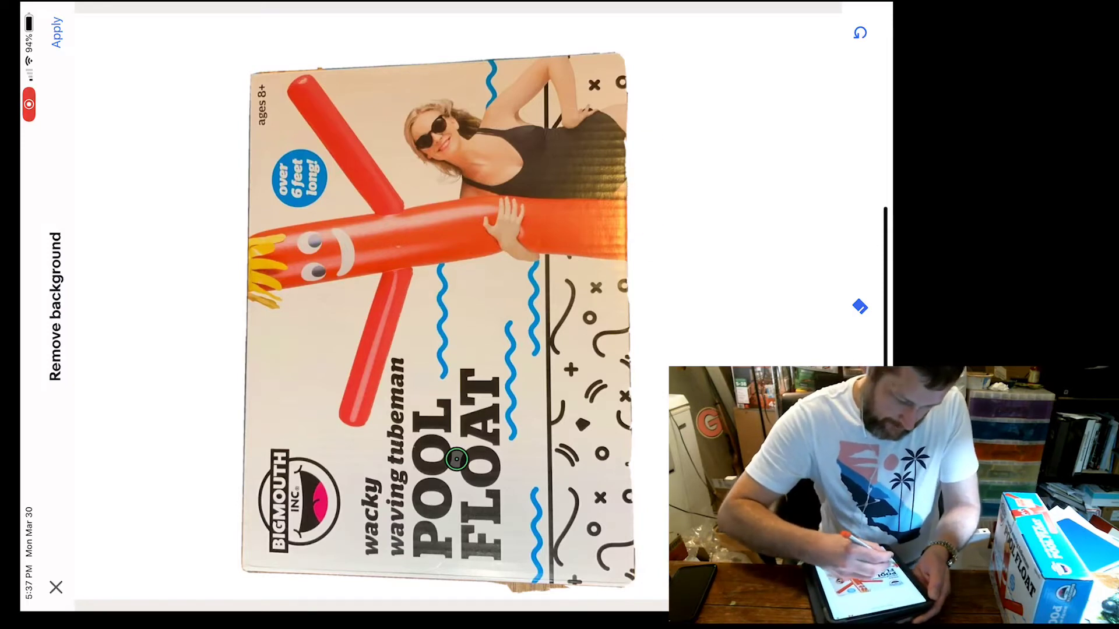
drag(512, 593, 550, 591)
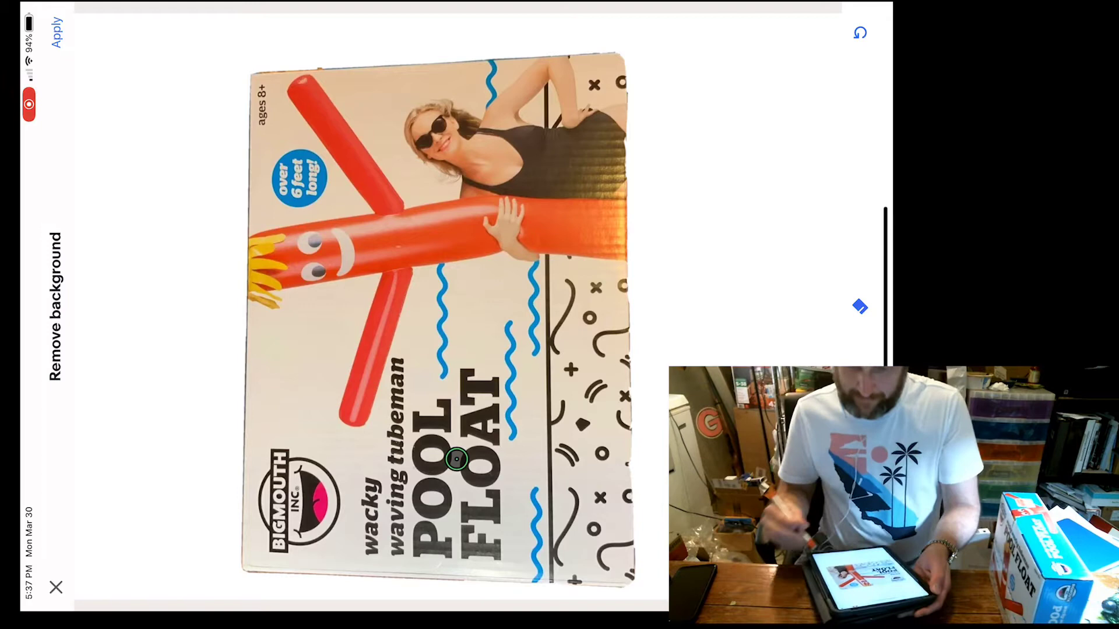
- Apply the background removal and crop the photo tightly around the box
click(56, 31)
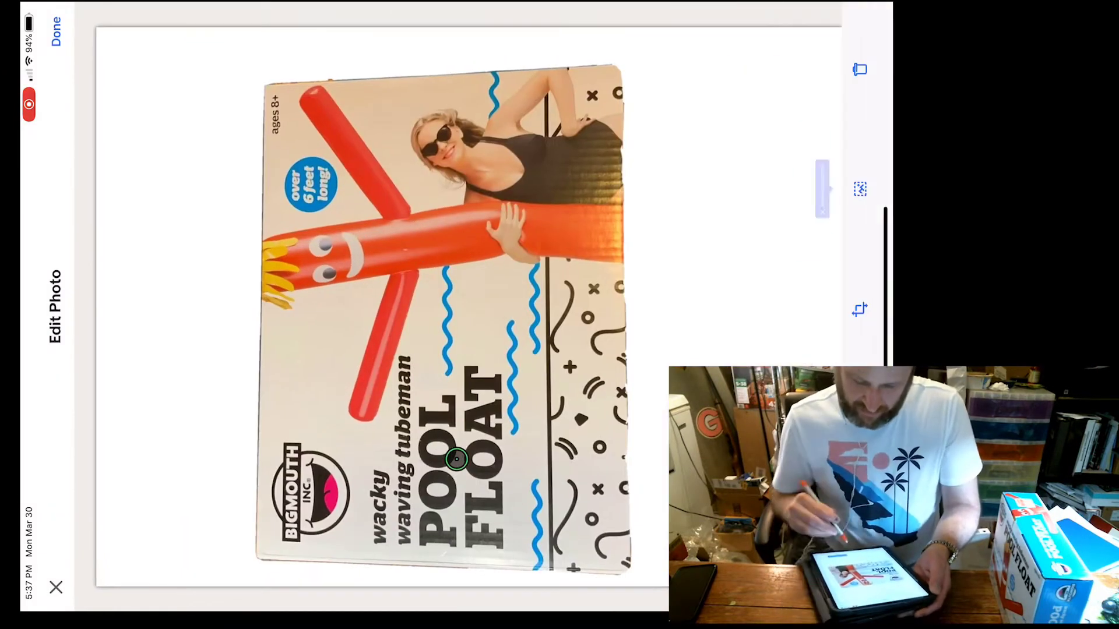
click(860, 309)
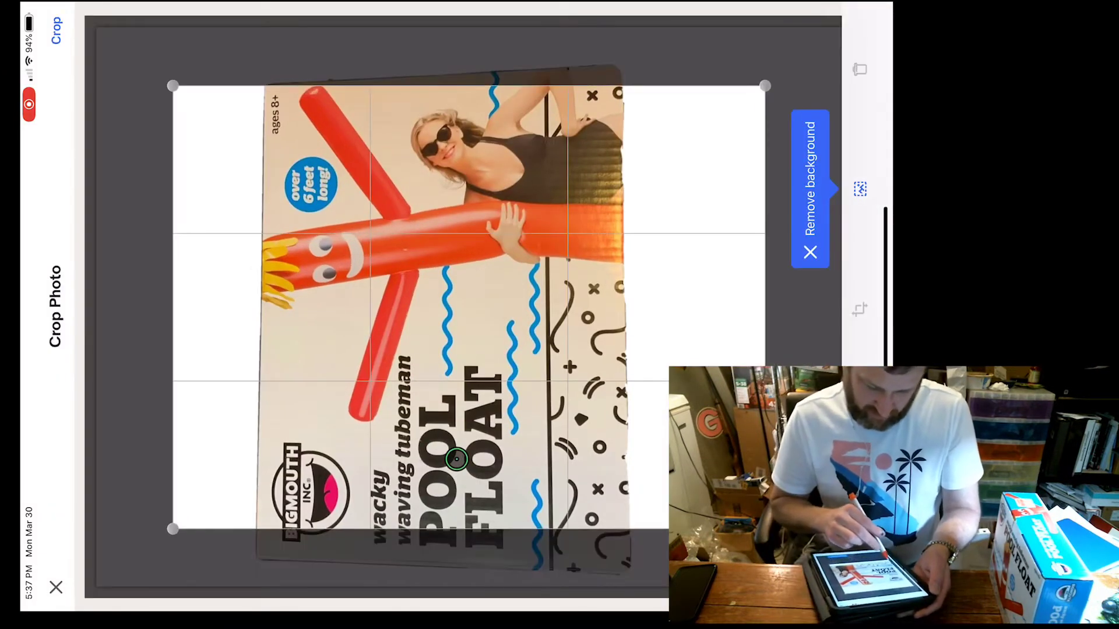
mouse_move(765, 529)
mouse_down()
mouse_move(670, 586)
mouse_move(630, 584)
mouse_up()
drag(630, 86, 621, 68)
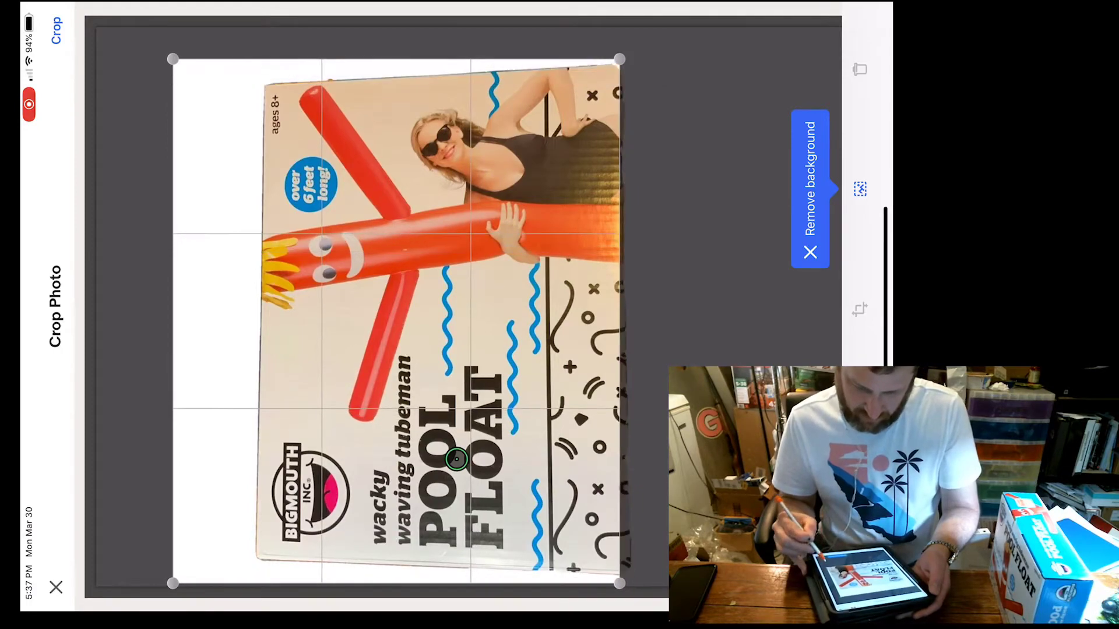
drag(174, 584, 242, 583)
click(56, 31)
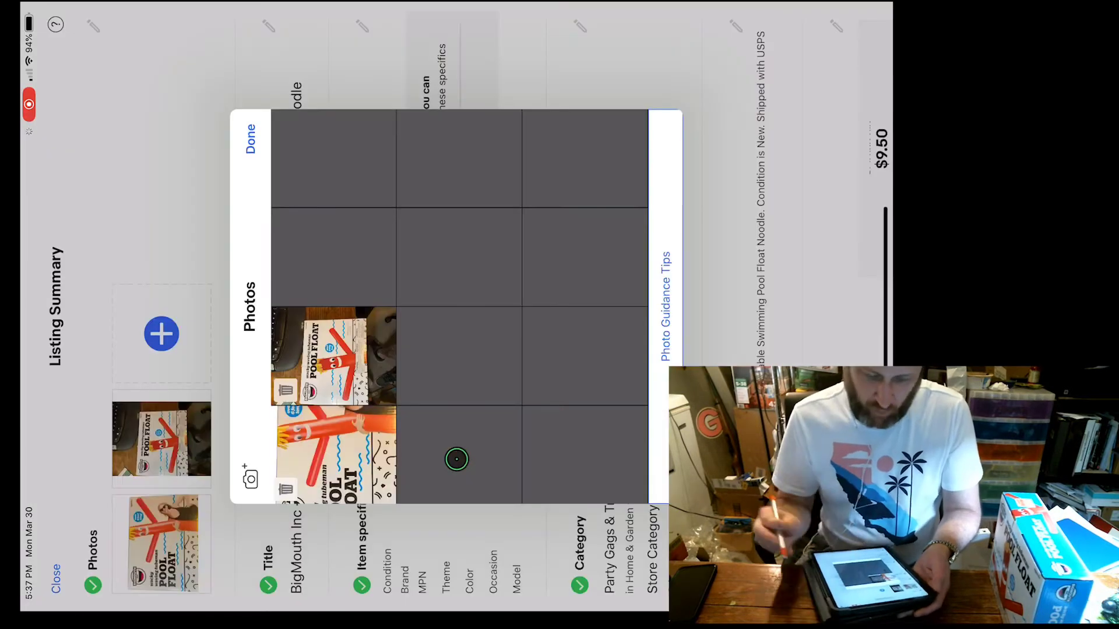
click(343, 362)
- Remove the second photo's background, restoring the POOL FLOAT lettering and box edges
click(810, 179)
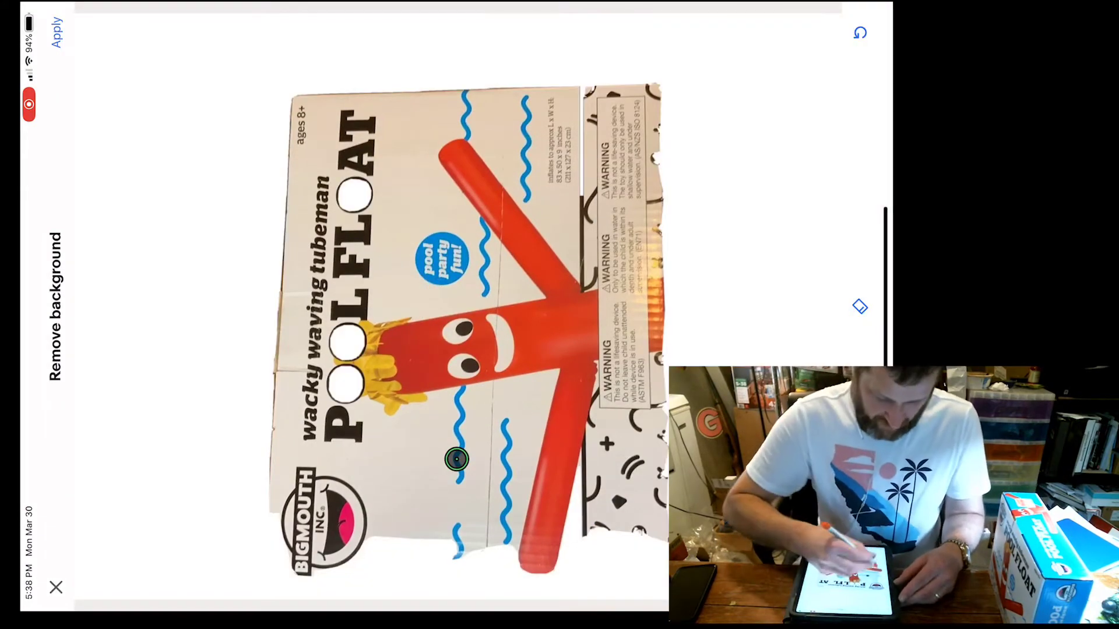
mouse_move(525, 567)
mouse_down()
mouse_move(468, 572)
mouse_move(280, 520)
mouse_up()
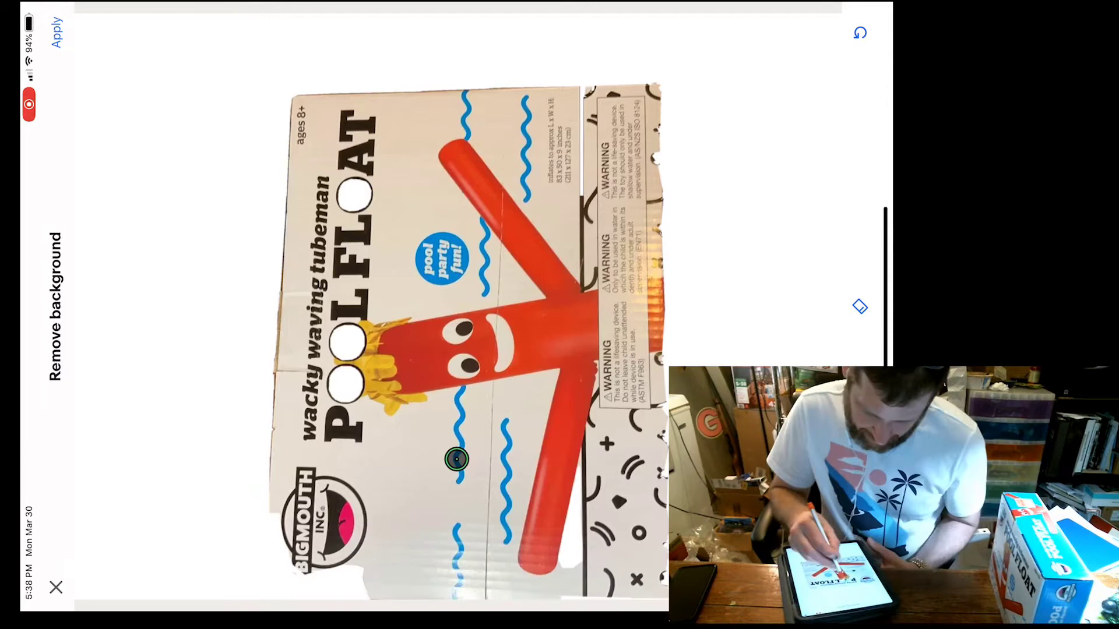
drag(354, 194, 348, 389)
drag(563, 573, 559, 472)
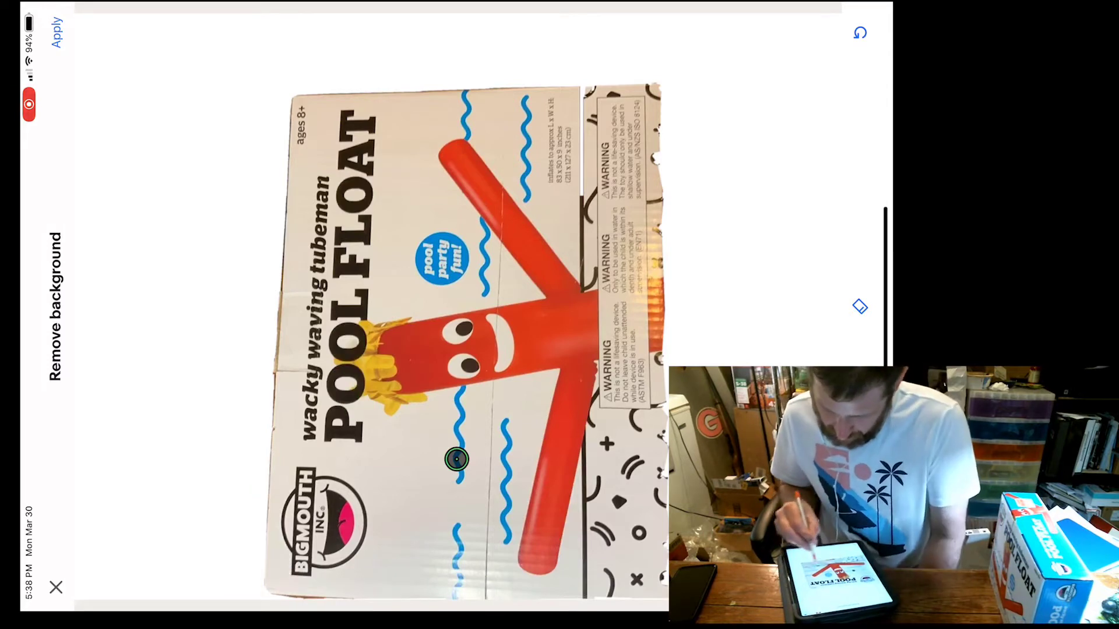
mouse_move(664, 516)
mouse_down()
mouse_move(582, 207)
mouse_move(648, 150)
mouse_up()
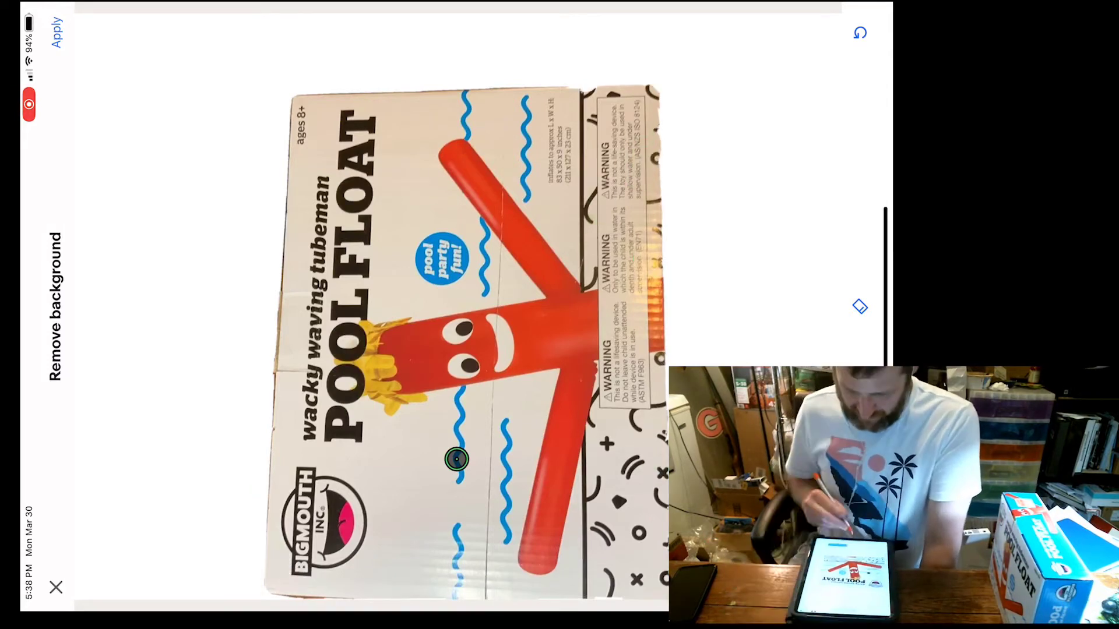
click(56, 33)
- Crop the photo's right side to the box, try reordering photos, and return to the summary
click(860, 308)
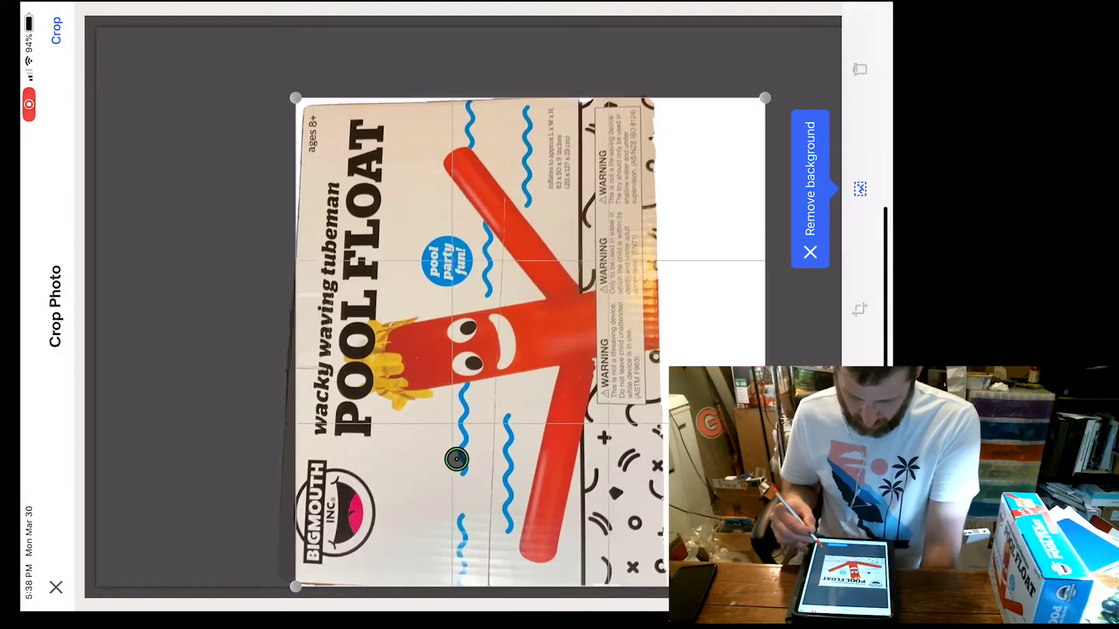
drag(765, 112, 654, 105)
click(56, 33)
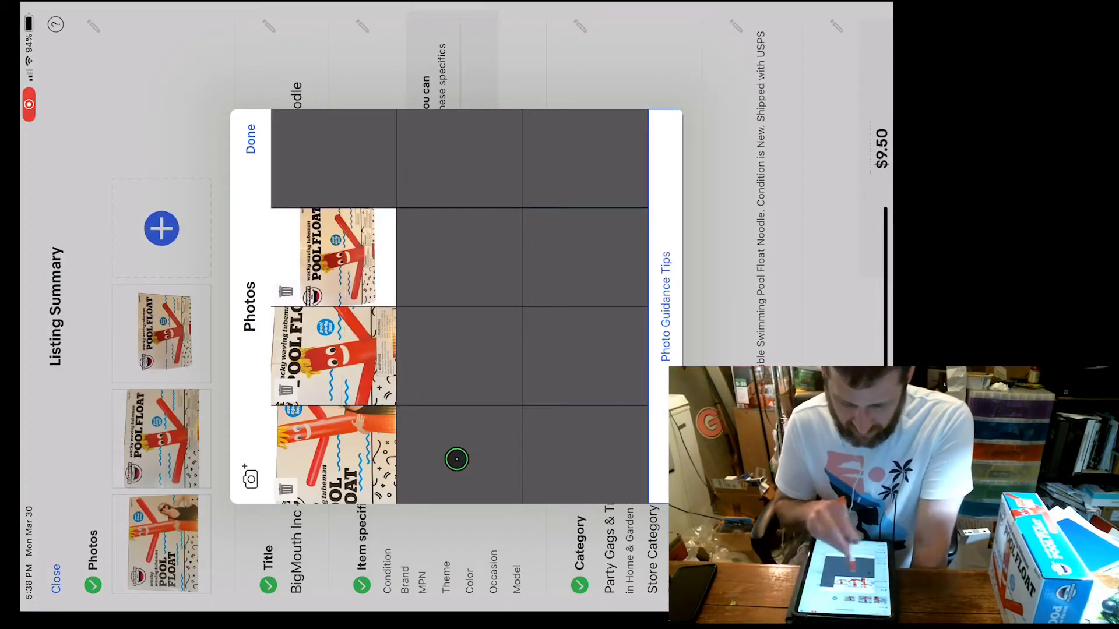
drag(333, 357, 340, 232)
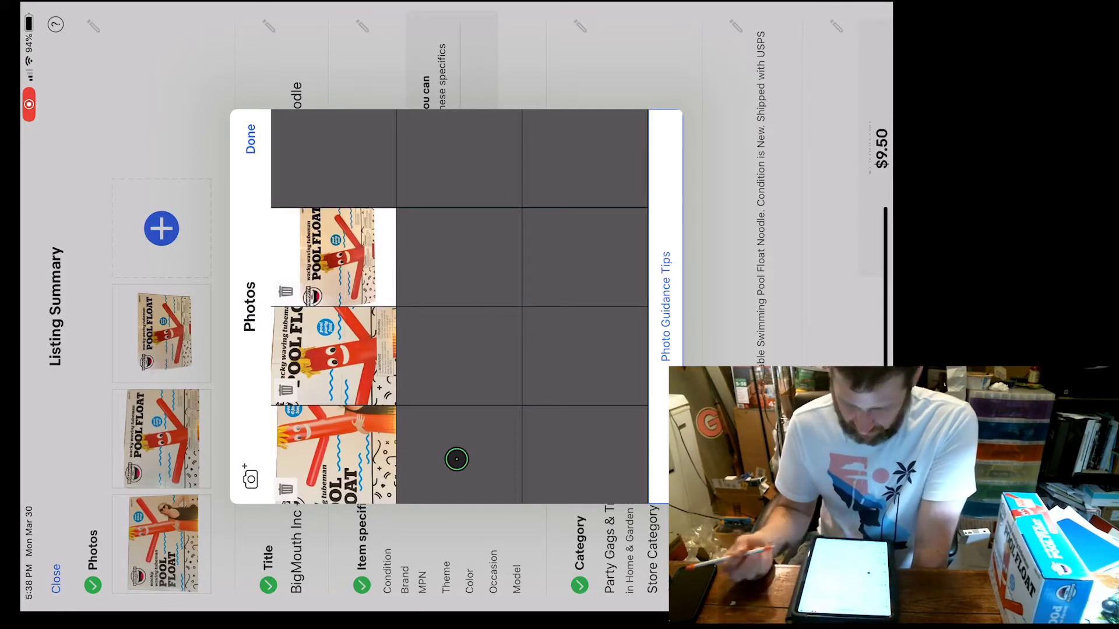
click(252, 139)
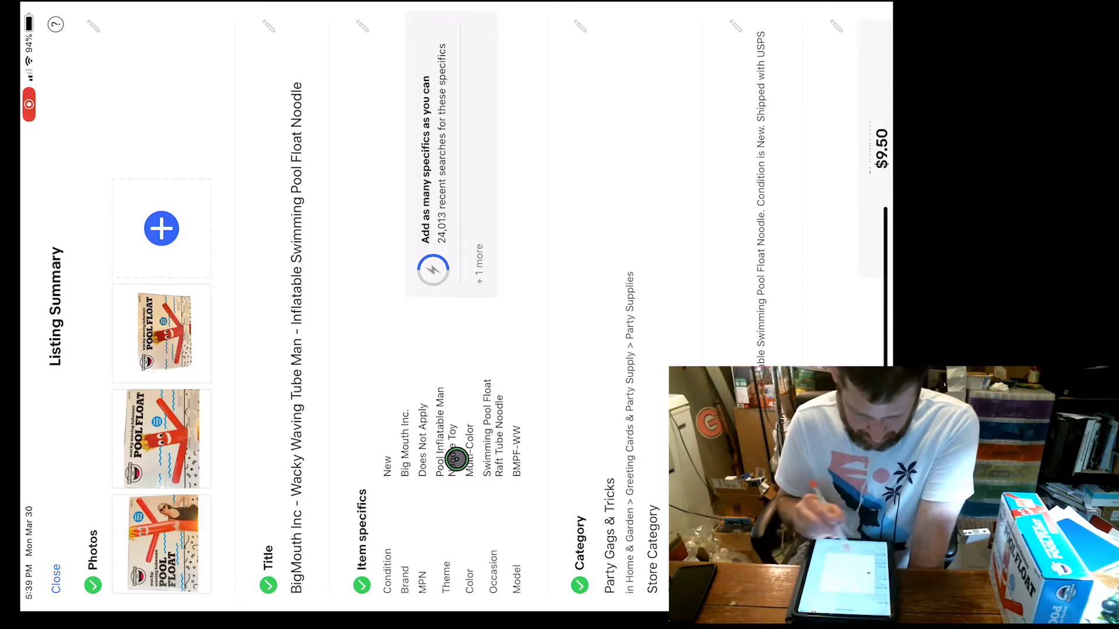
scroll(456, 459, down, 3)
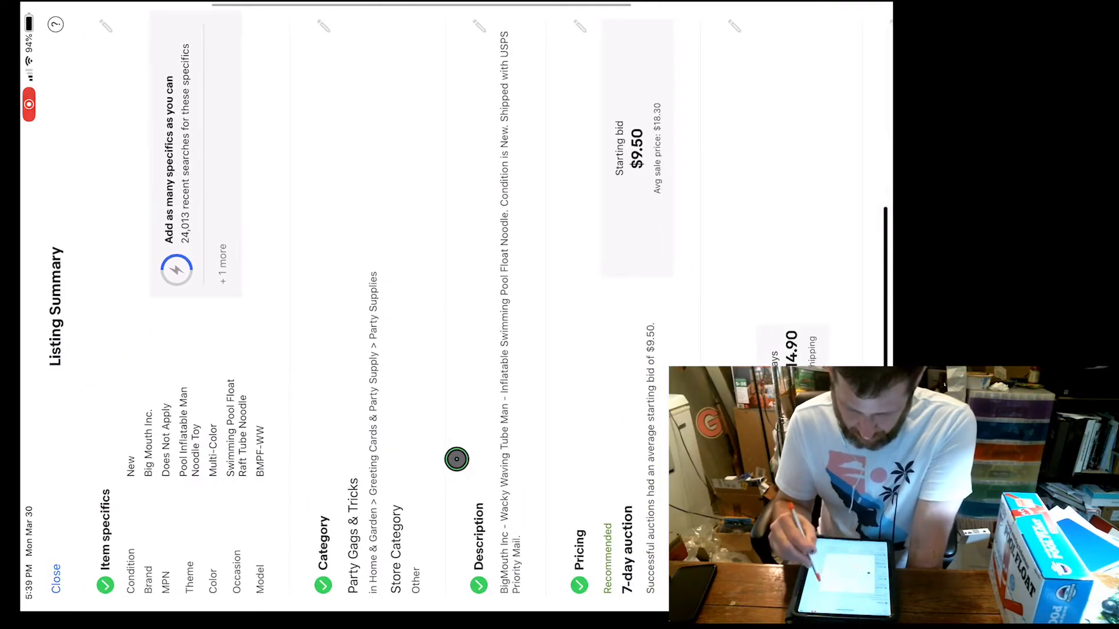
- Change the listing's pricing from auction to Buy It Now
click(591, 305)
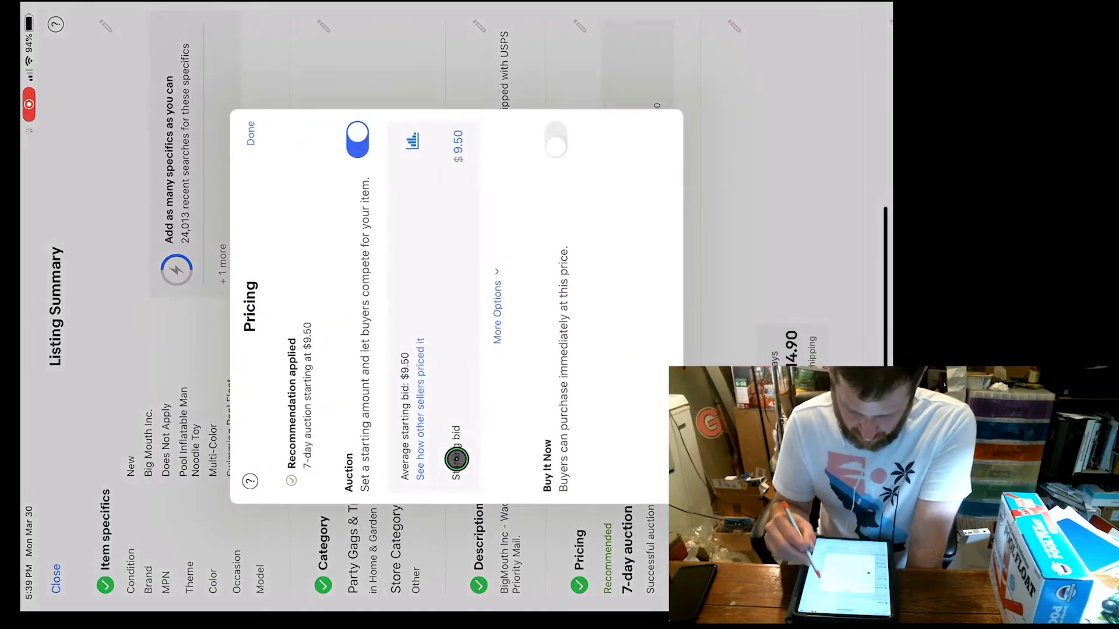
click(357, 141)
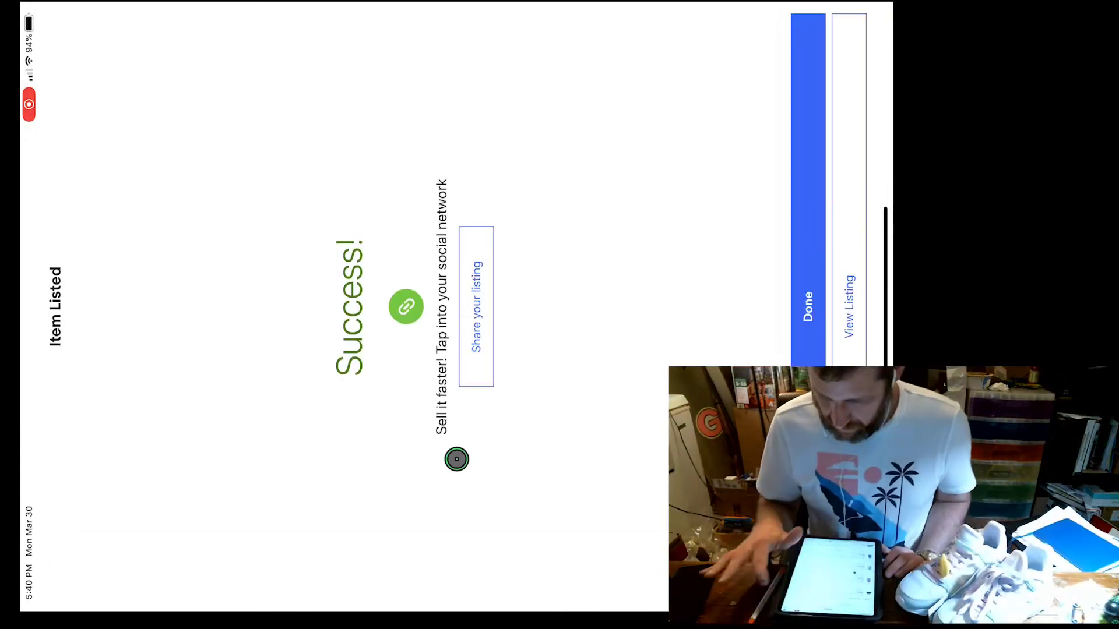
- Leave the success page and get back to eBay's Active listings via the app switcher
click(807, 188)
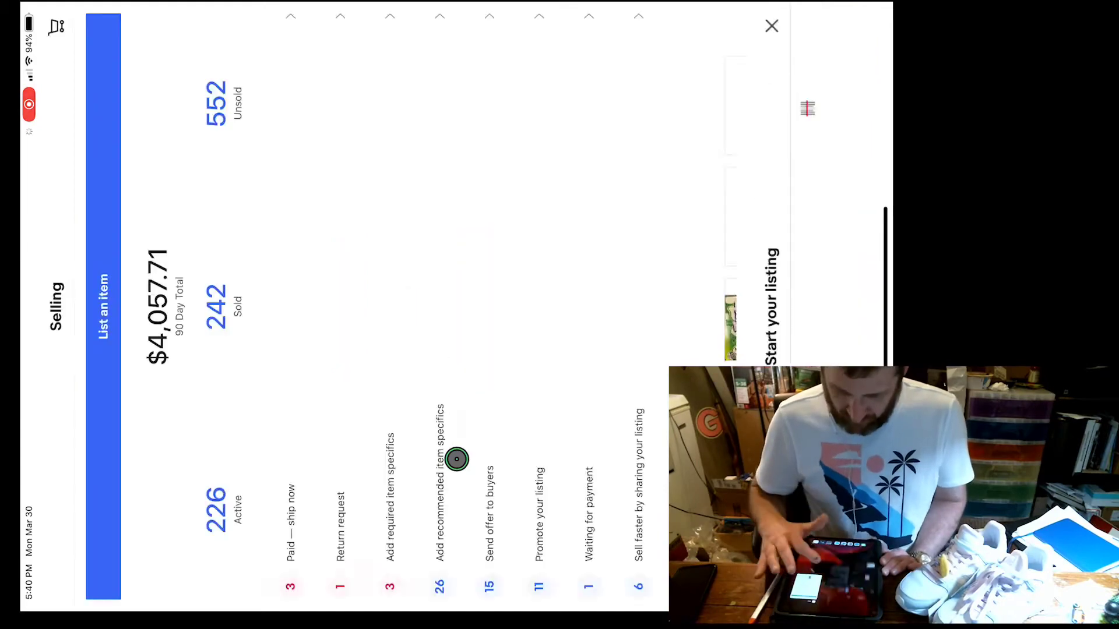
click(104, 306)
click(55, 26)
click(219, 511)
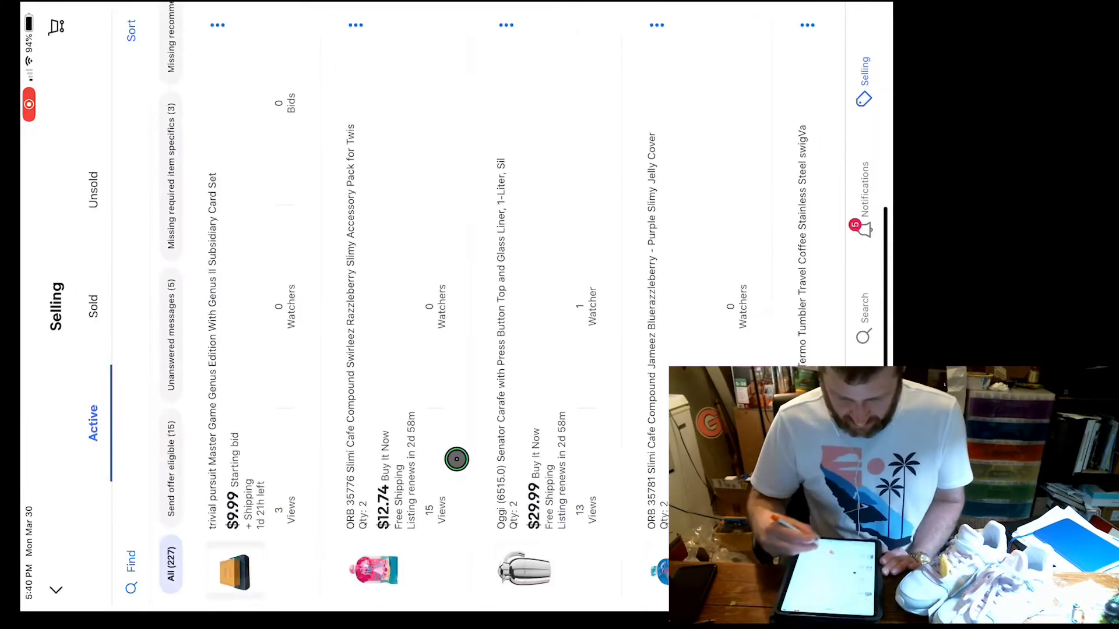
key(super+space)
click(139, 474)
drag(882, 349, 611, 350)
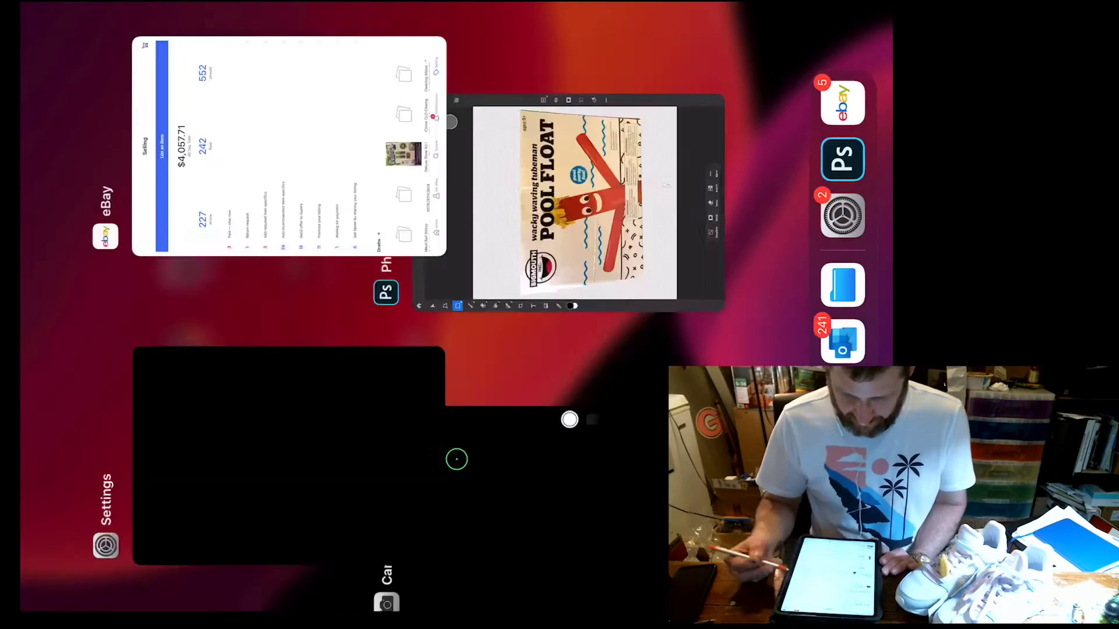
drag(438, 437, 437, 219)
click(271, 140)
click(219, 512)
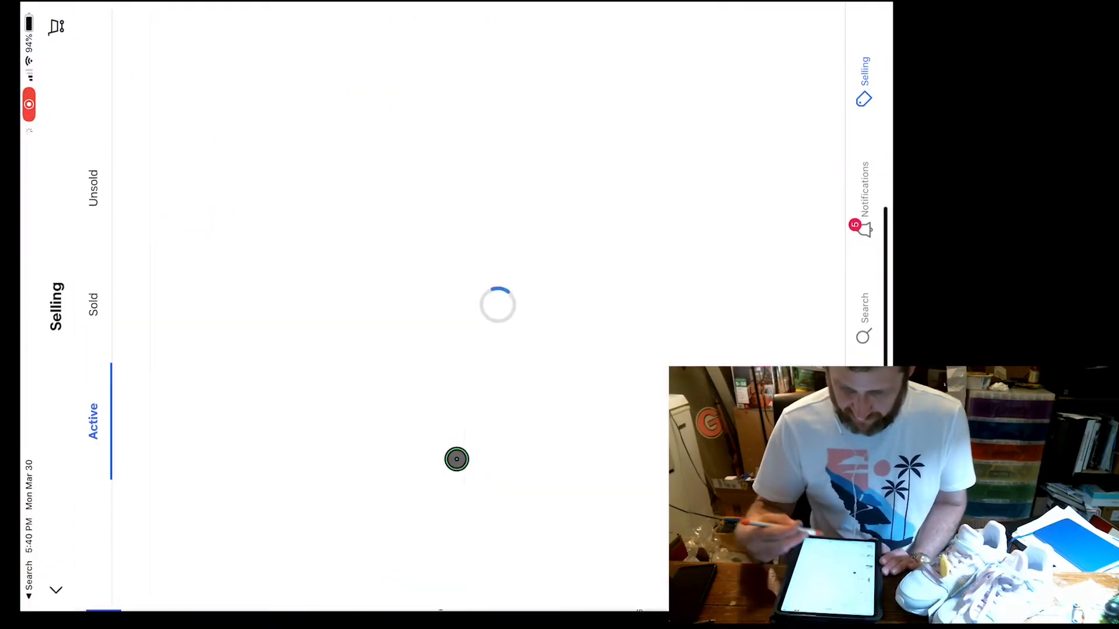
scroll(394, 306, down, 5)
scroll(455, 459, down, 5)
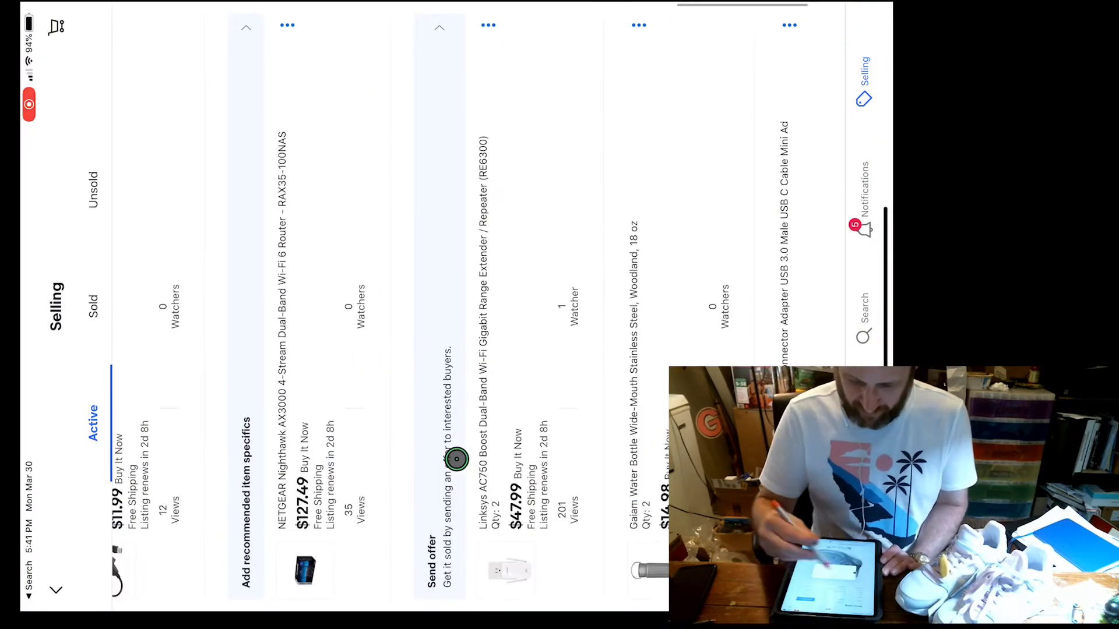
scroll(456, 459, down, 5)
scroll(456, 458, down, 5)
scroll(455, 460, down, 5)
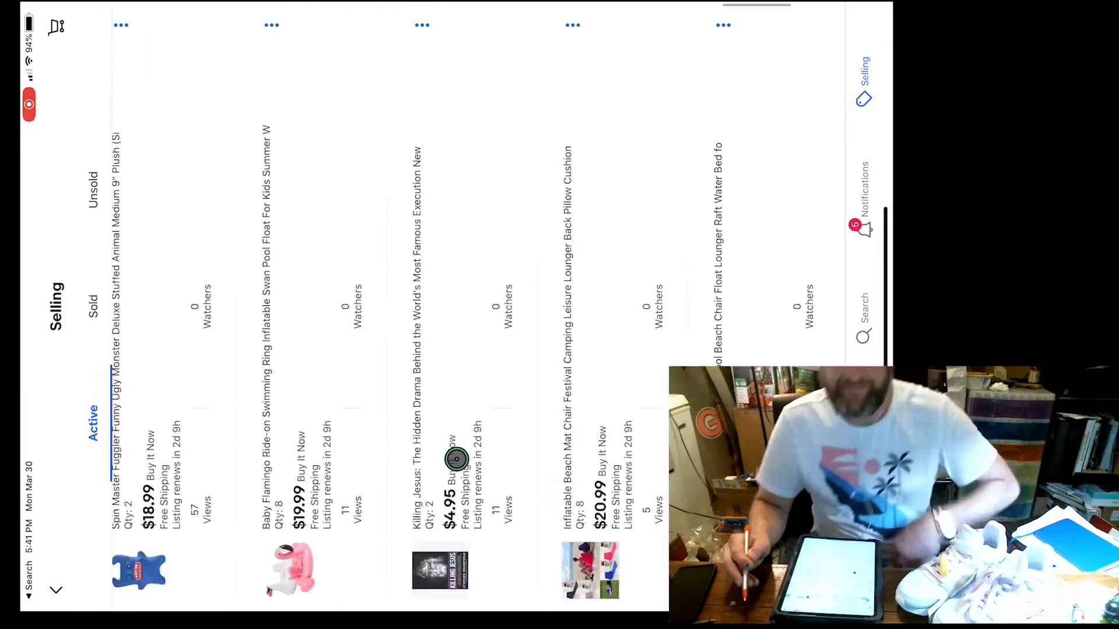
scroll(456, 459, down, 5)
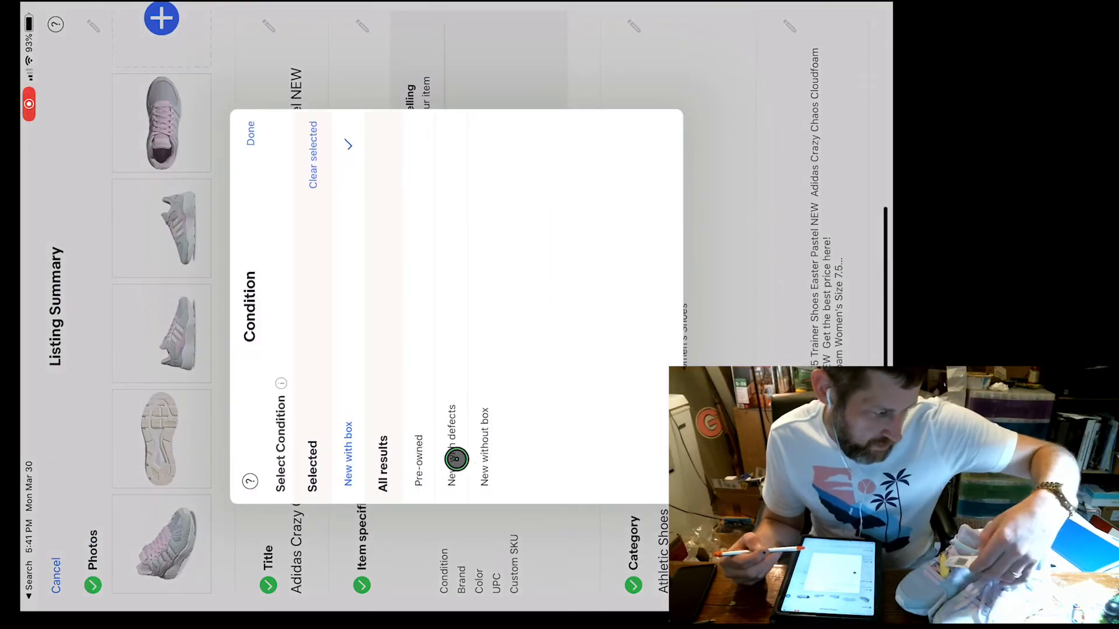
text(adi)
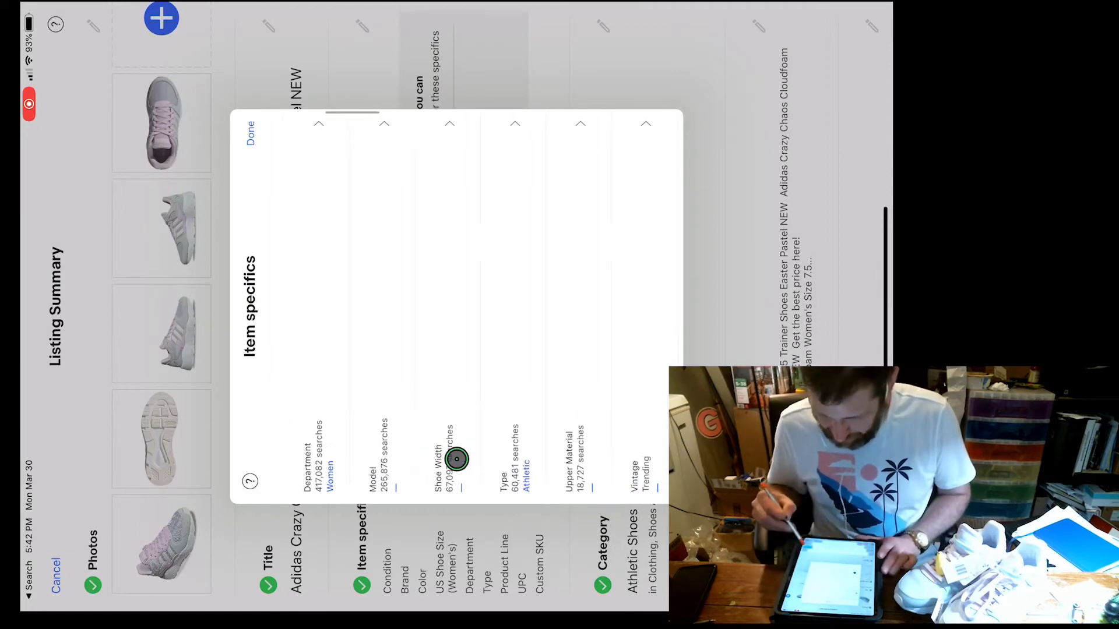
text(adidas chao)
- Confirm 'adidas chaos' as model, then find and start revising the Adidas Crazy Chaos listing
key(Return)
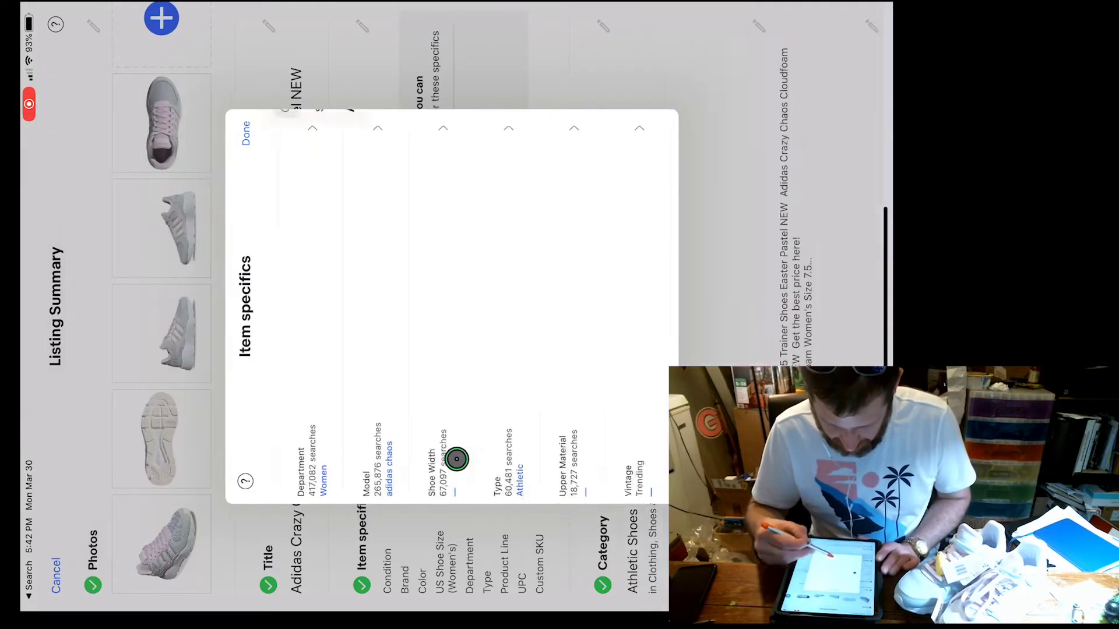
click(311, 454)
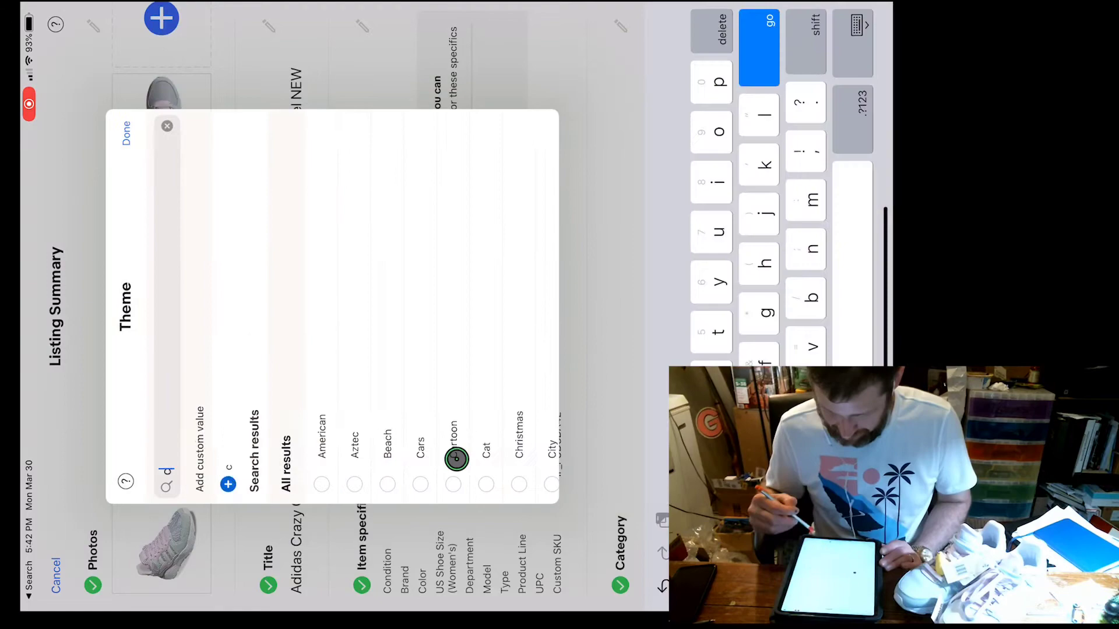
click(126, 131)
scroll(456, 458, down, 3)
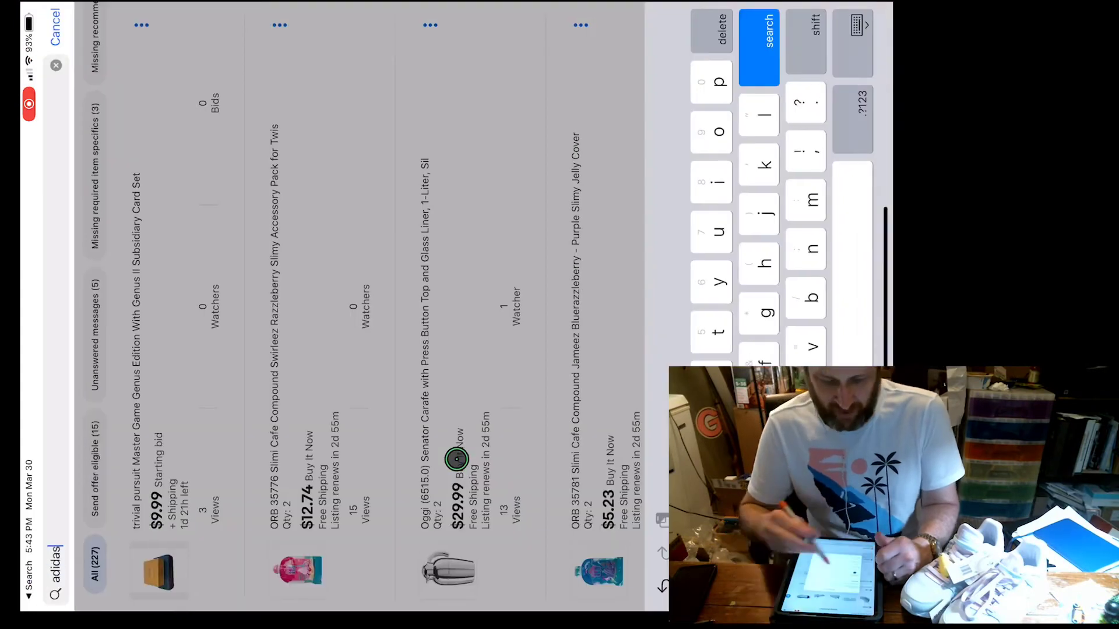
key(Return)
click(155, 23)
click(295, 163)
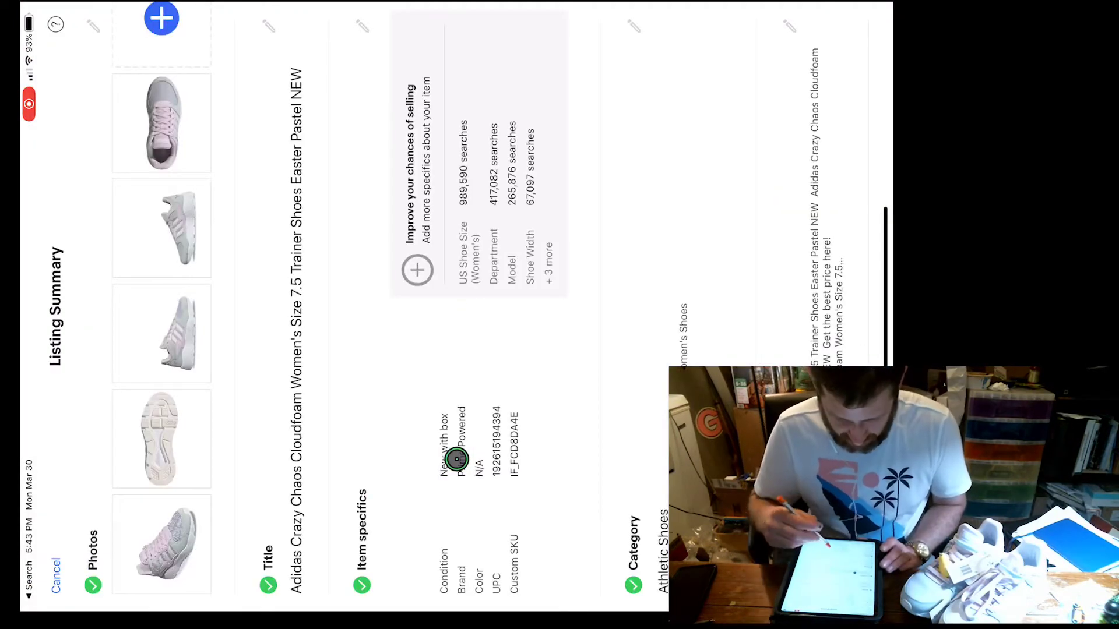
- Set the listing's Brand item specific to adidas
click(456, 458)
text(adidas)
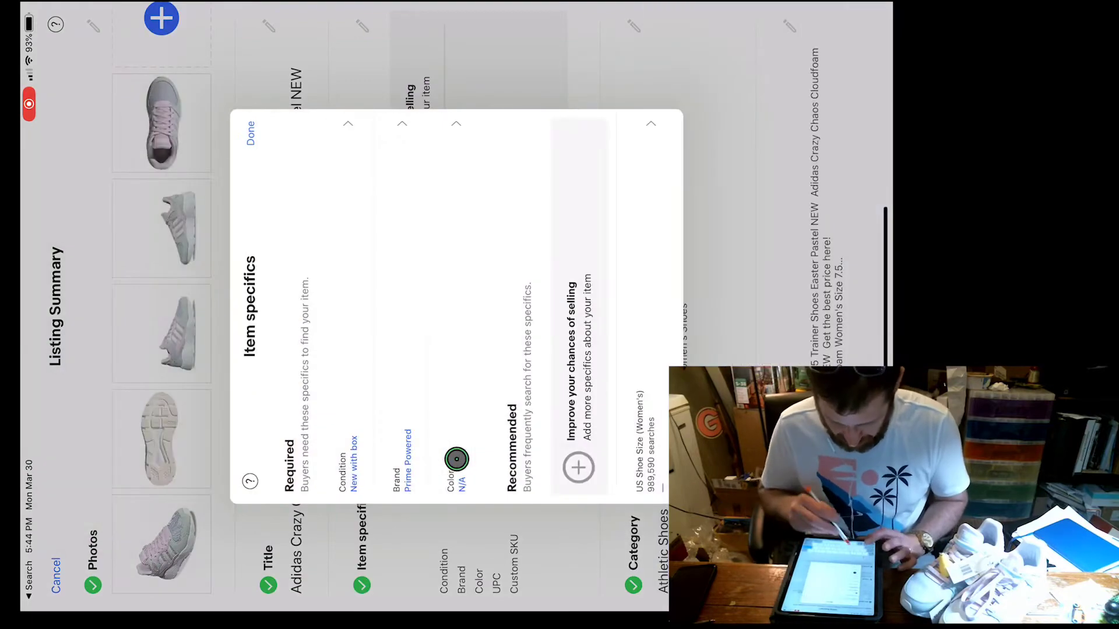
click(402, 459)
text(adidas)
click(237, 449)
click(250, 131)
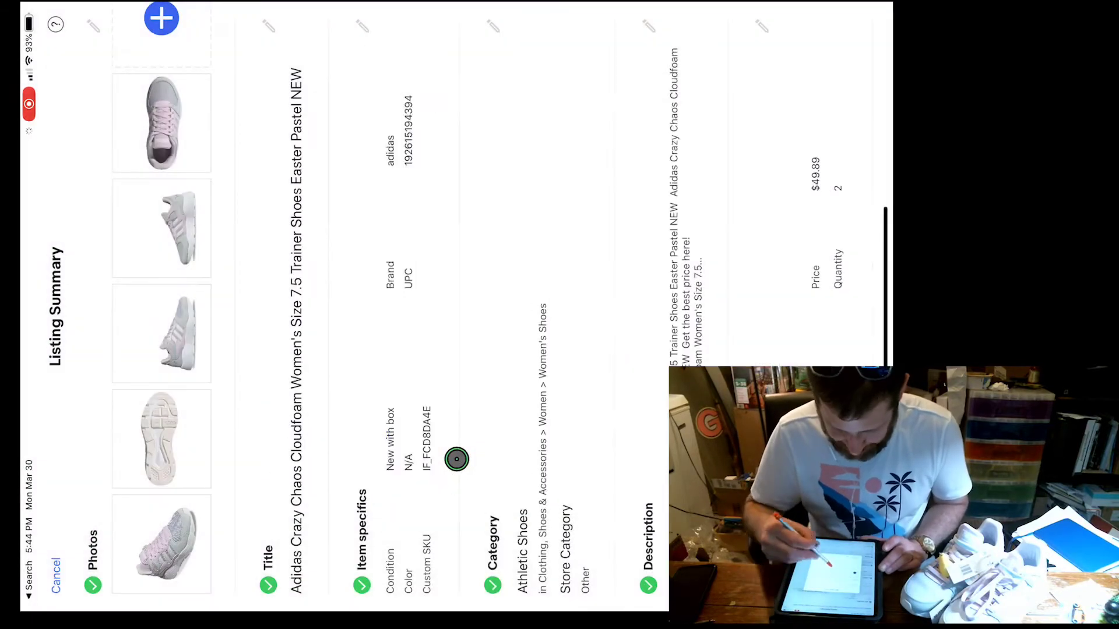
- Set the model to 'adidas chaos' and enter a custom MPN value
click(456, 459)
click(457, 459)
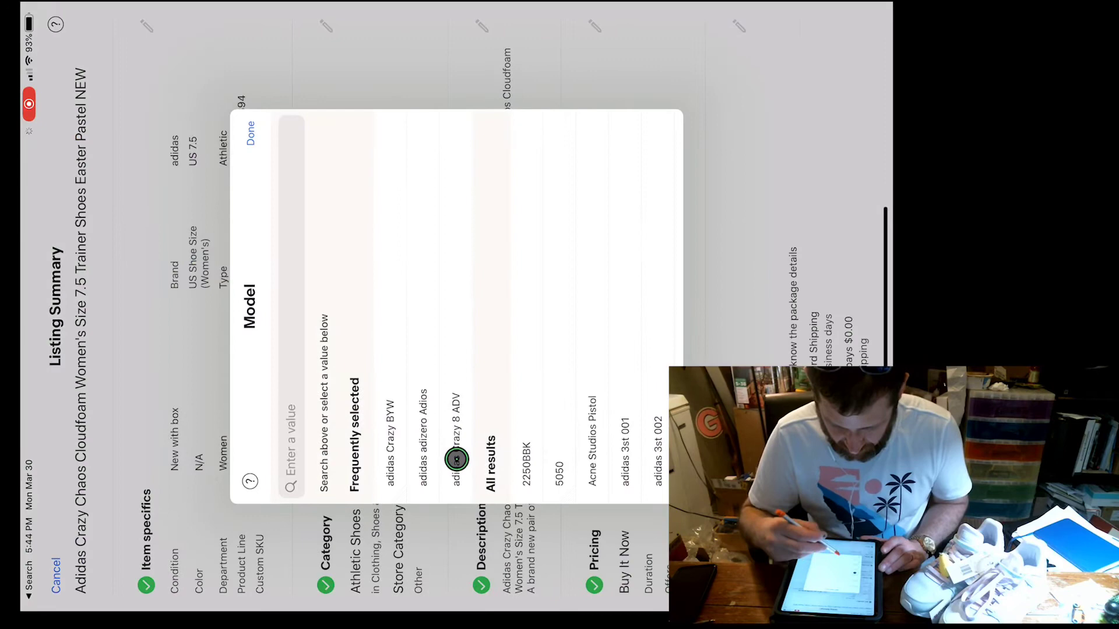
text(adidas chaos)
key(Return)
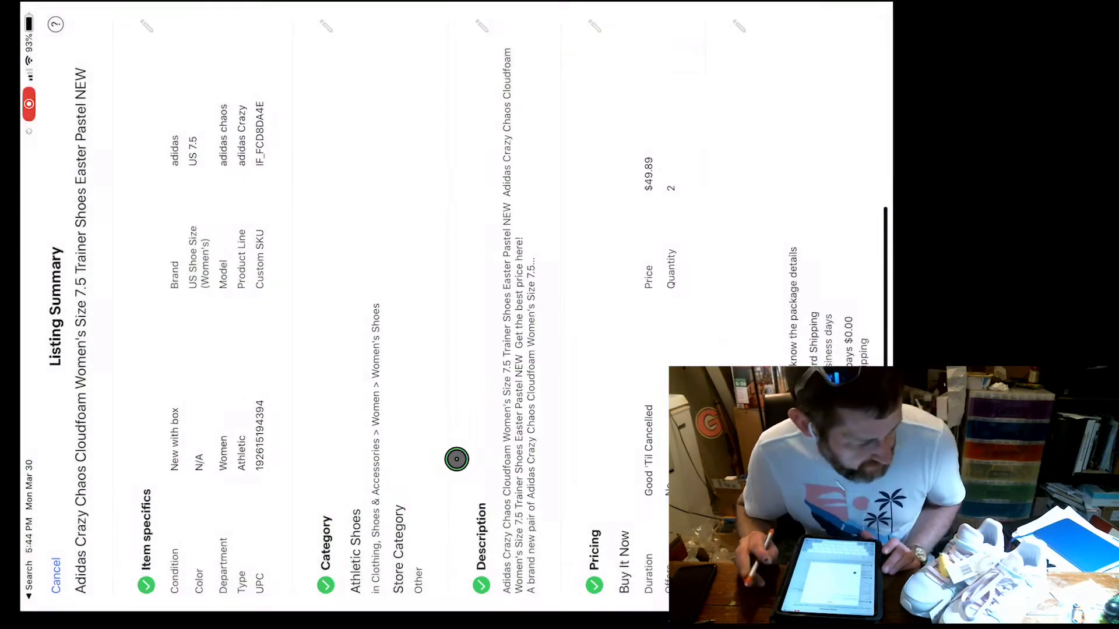
scroll(457, 458, right, 5)
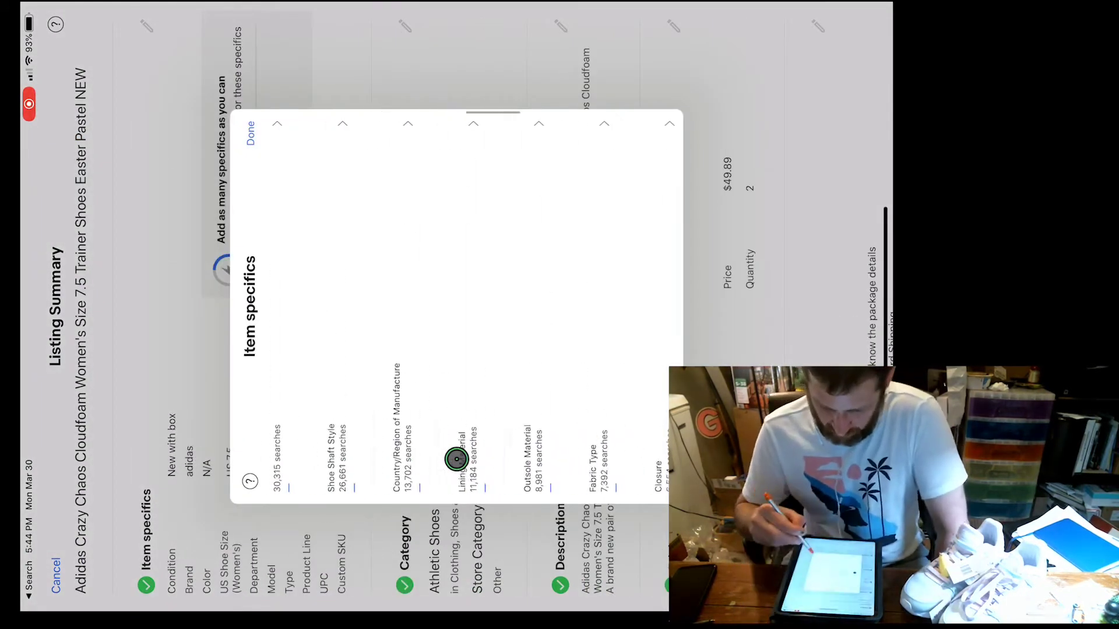
scroll(457, 460, right, 5)
click(602, 481)
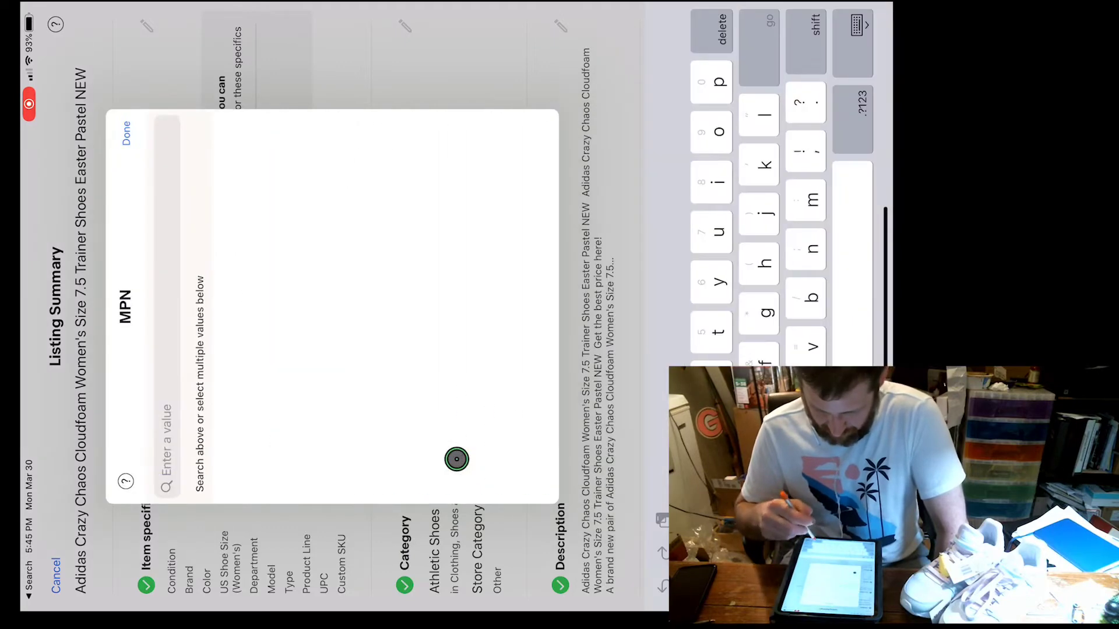
text(EF1048)
key(Return)
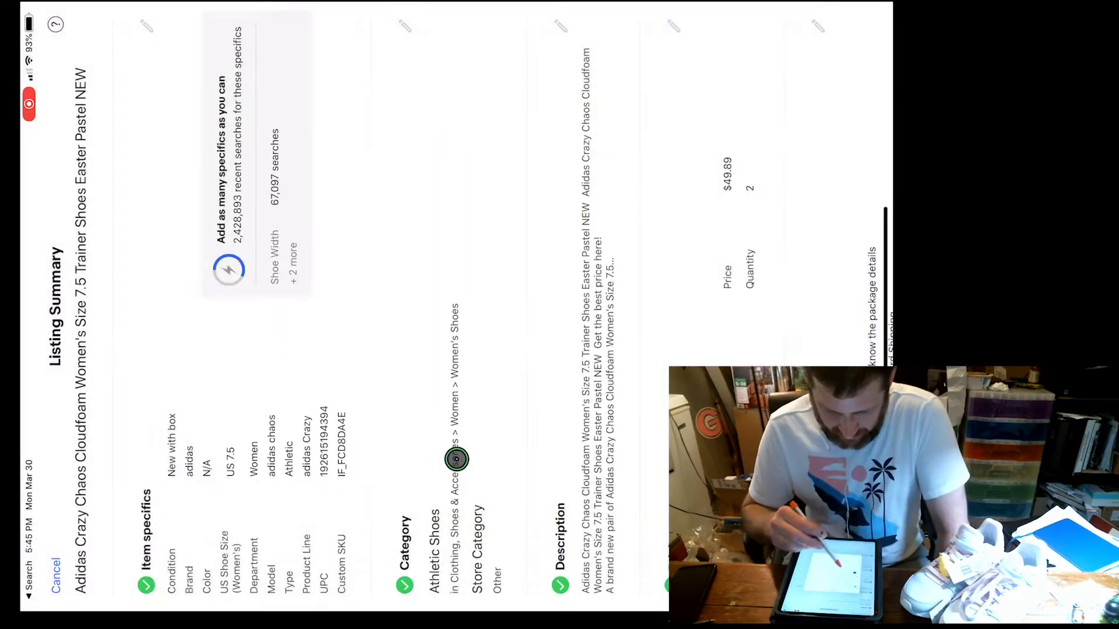
click(647, 542)
- Replace the Buy It Now price in the pricing settings with $49.89
click(370, 137)
click(861, 25)
click(456, 458)
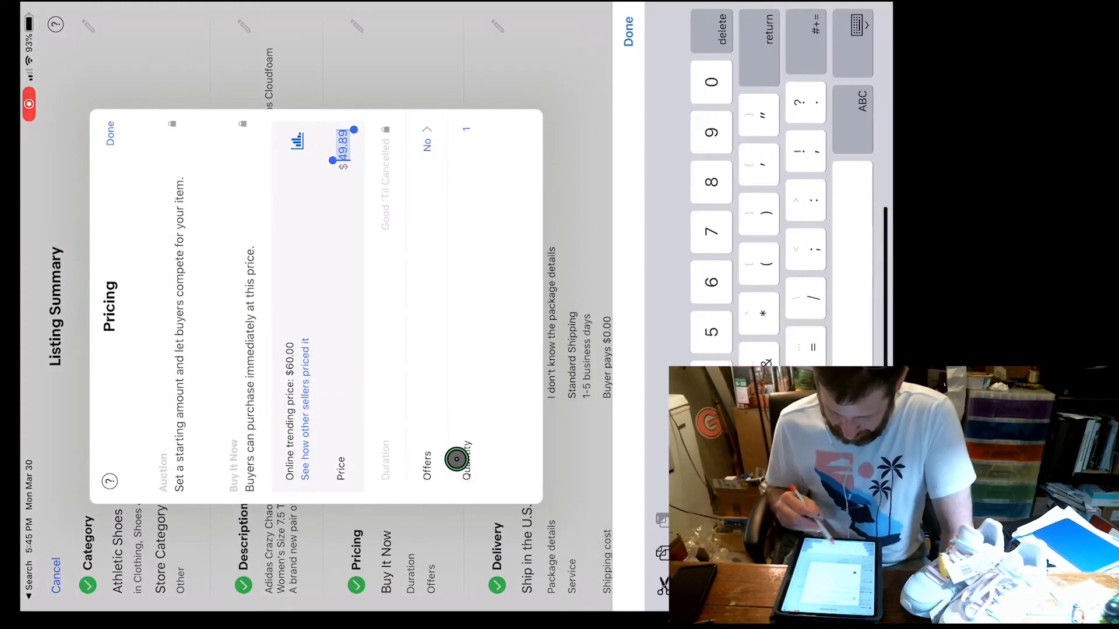
text(.00)
click(109, 133)
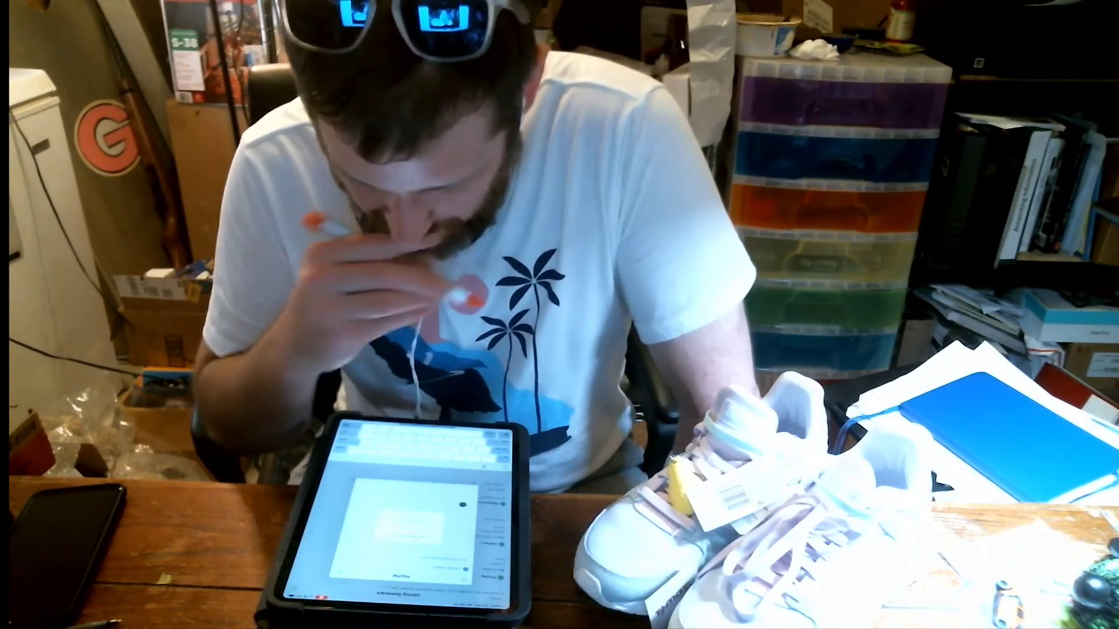
- Clear the keyboard and drawing overlay, then add a new camera photo of the Adidas sneakers
click(394, 498)
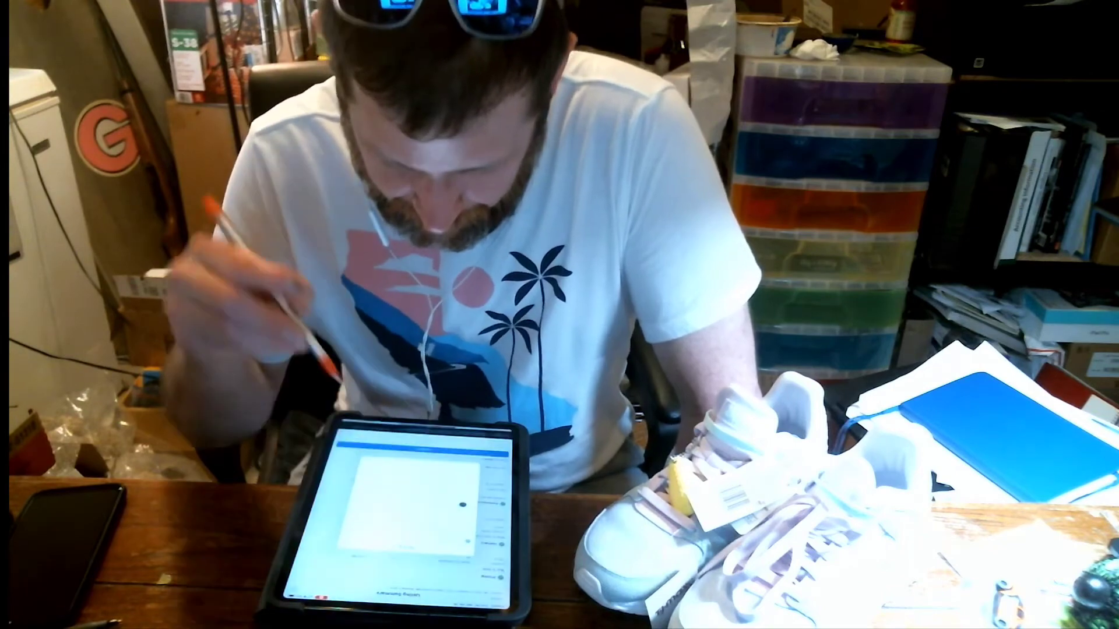
click(362, 491)
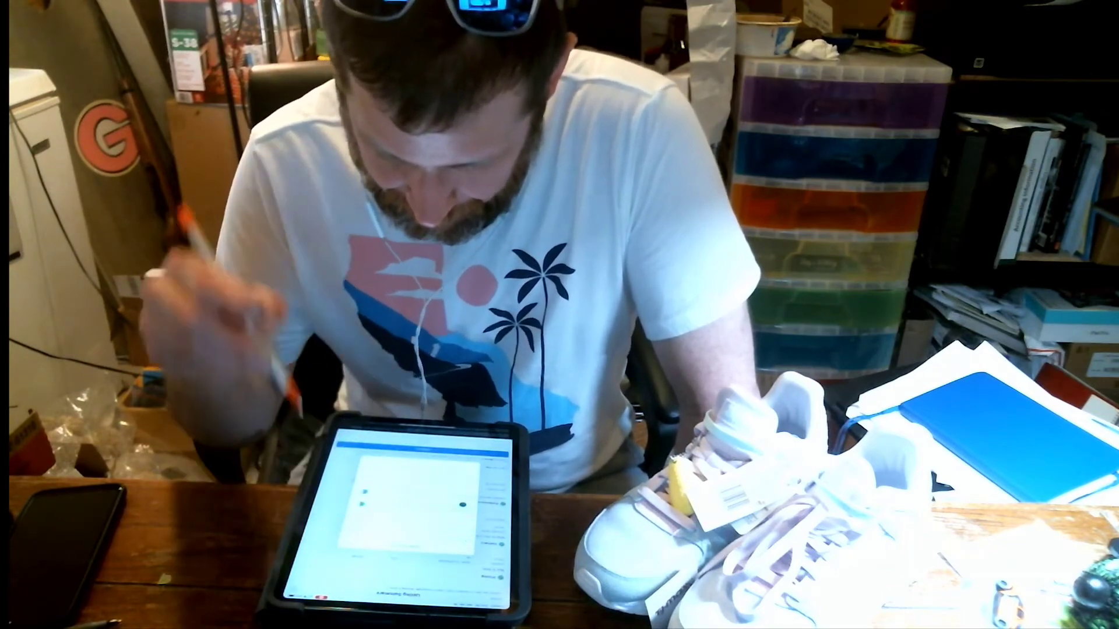
click(341, 529)
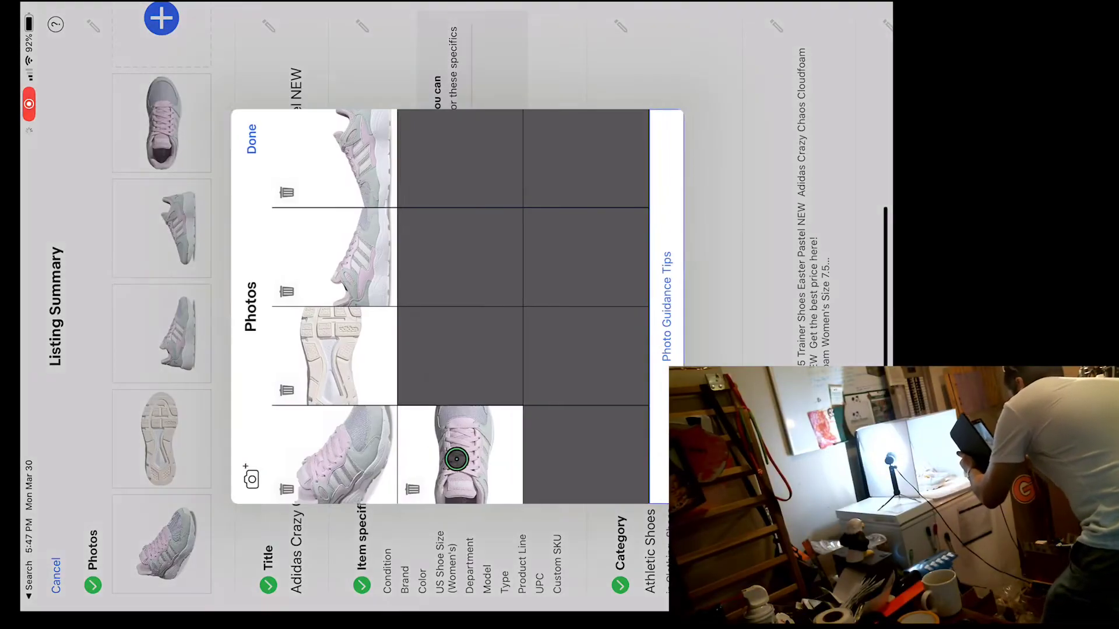
click(457, 458)
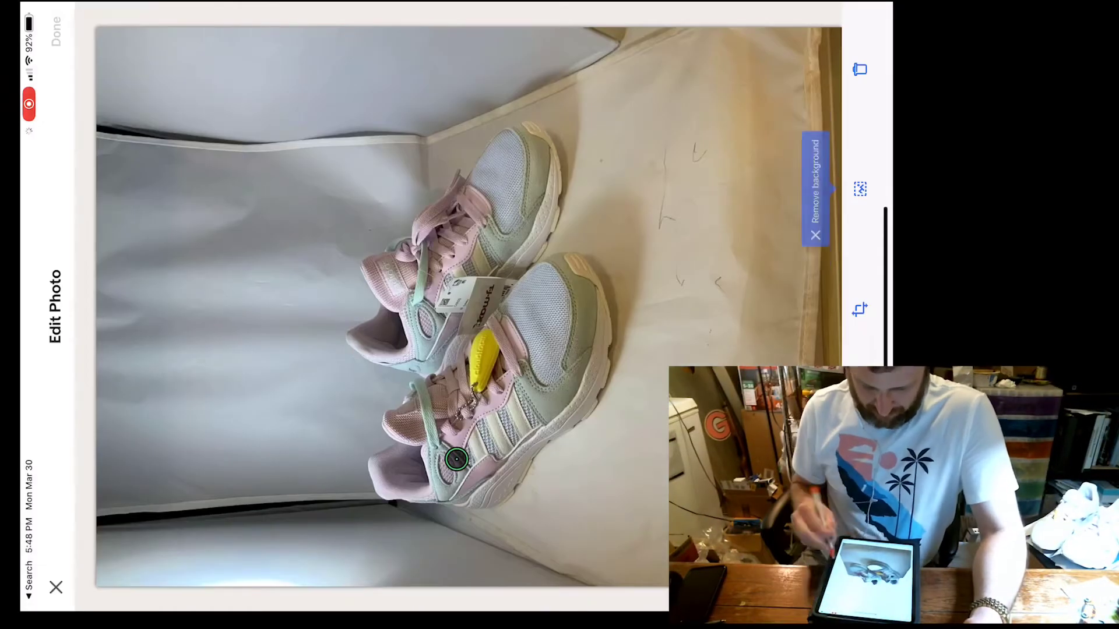
- Start background removal and erase leftover background around the shoe's sole, toe and underside
click(860, 190)
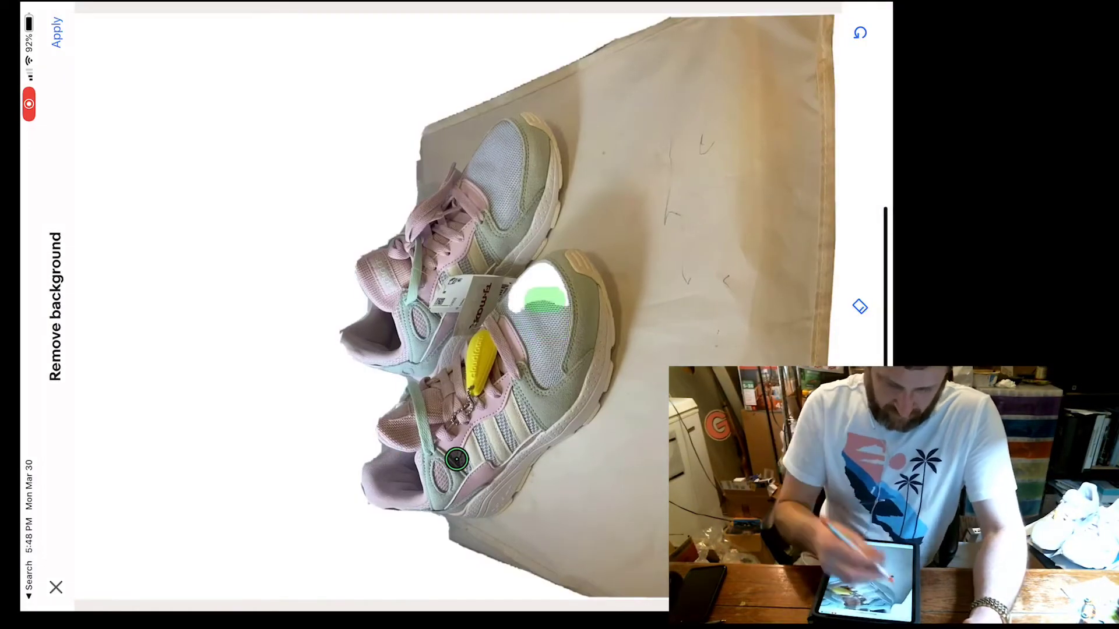
scroll(456, 458, up, 5)
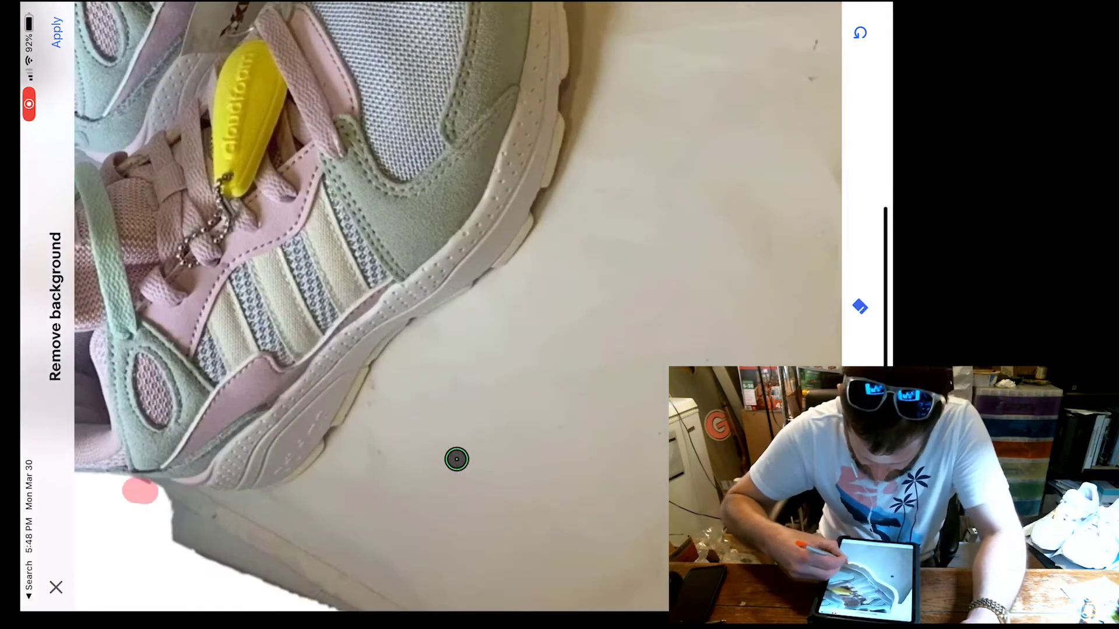
drag(140, 491, 362, 416)
mouse_move(536, 247)
mouse_down()
mouse_move(582, 87)
mouse_move(622, 25)
mouse_move(615, 109)
mouse_up()
drag(629, 162, 533, 280)
drag(385, 472, 192, 560)
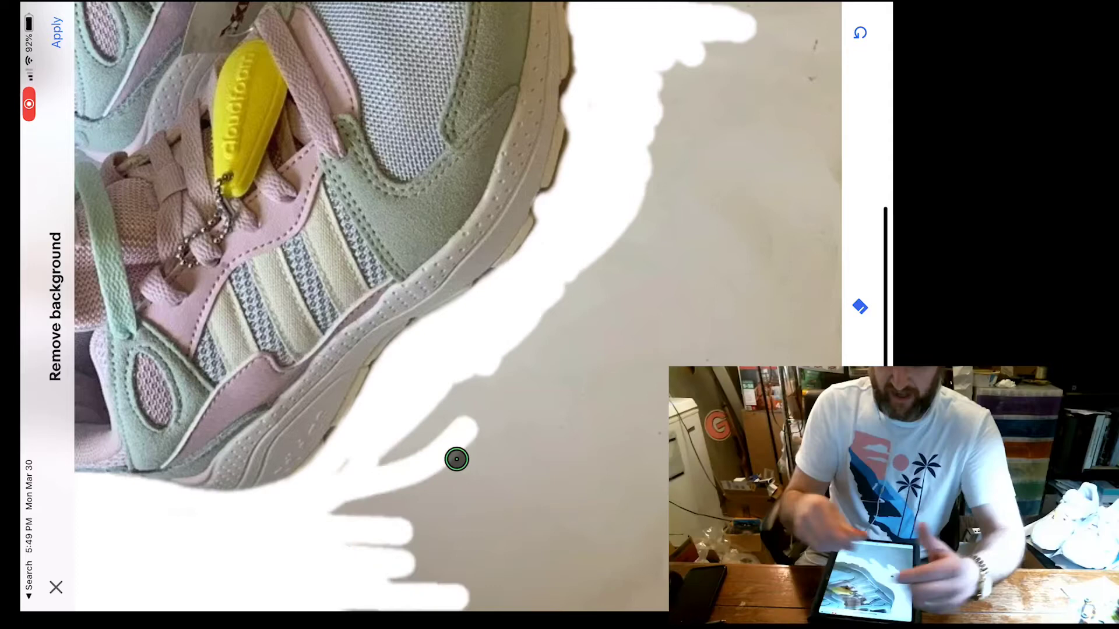
drag(647, 279, 394, 454)
drag(595, 429, 385, 490)
drag(363, 507, 493, 491)
click(364, 512)
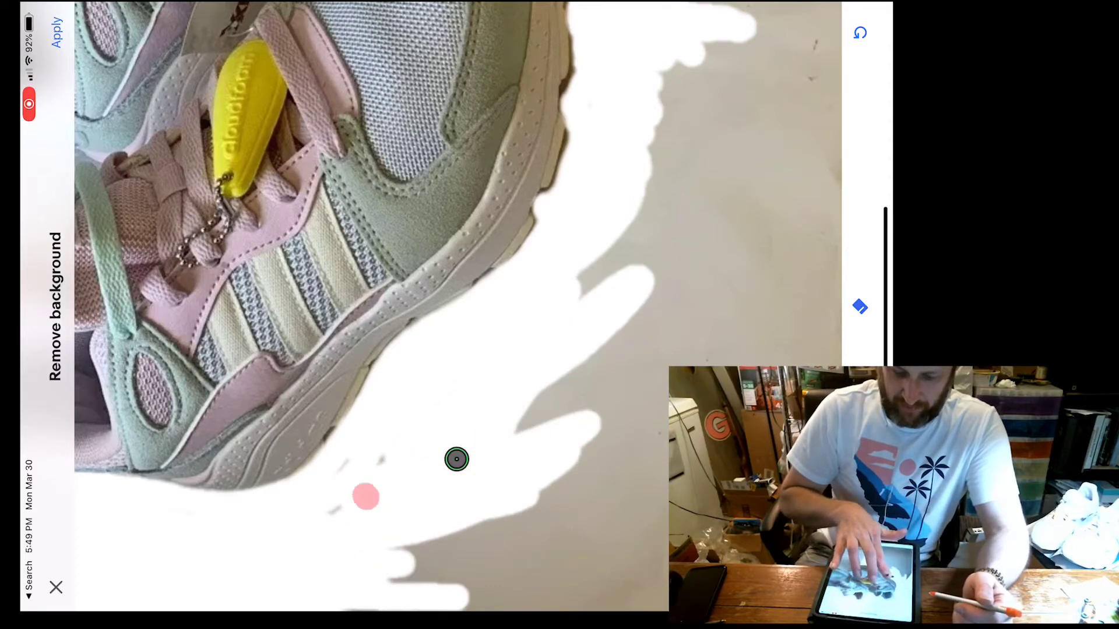
drag(376, 446, 350, 458)
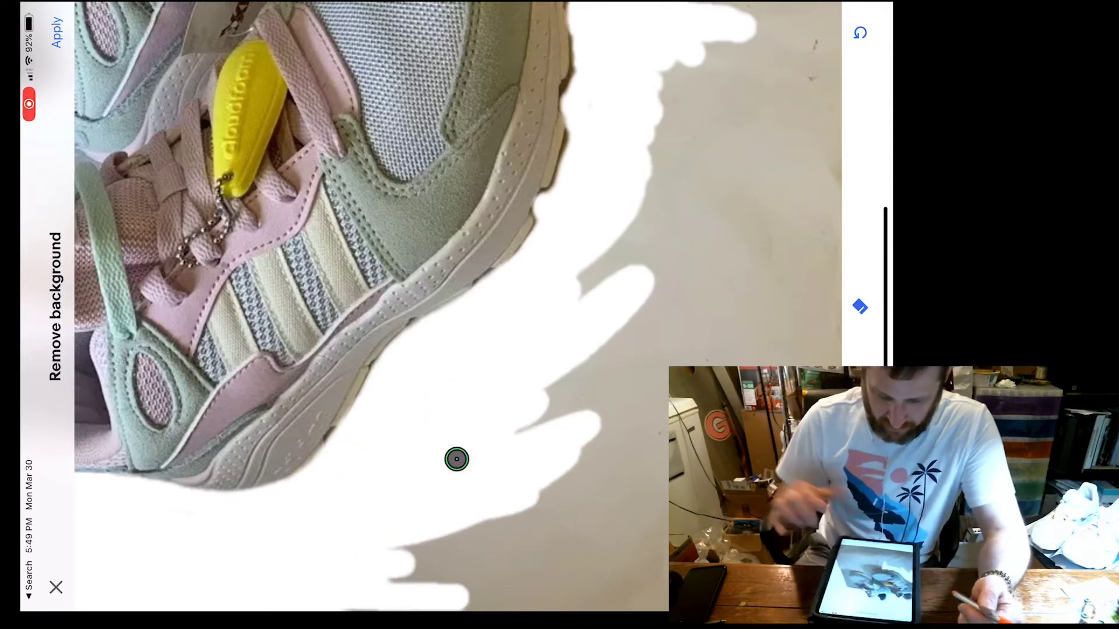
scroll(456, 459, down, 5)
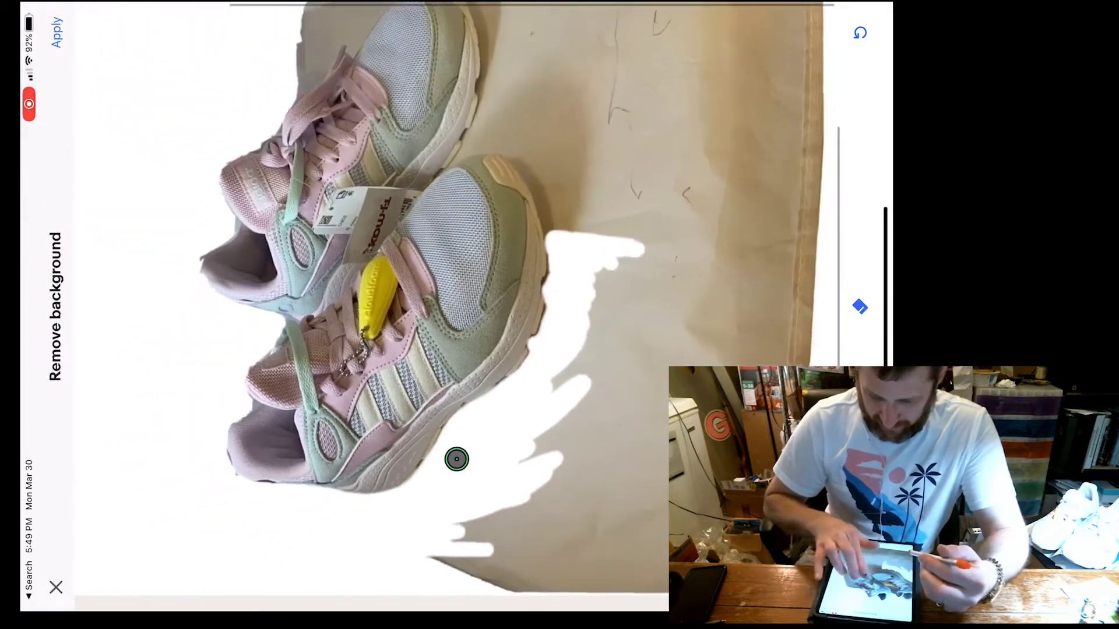
- Clean up the background along the shoe's top edge and lower toe in close-up
mouse_move(457, 459)
mouse_down()
mouse_move(451, 577)
mouse_move(473, 581)
mouse_up()
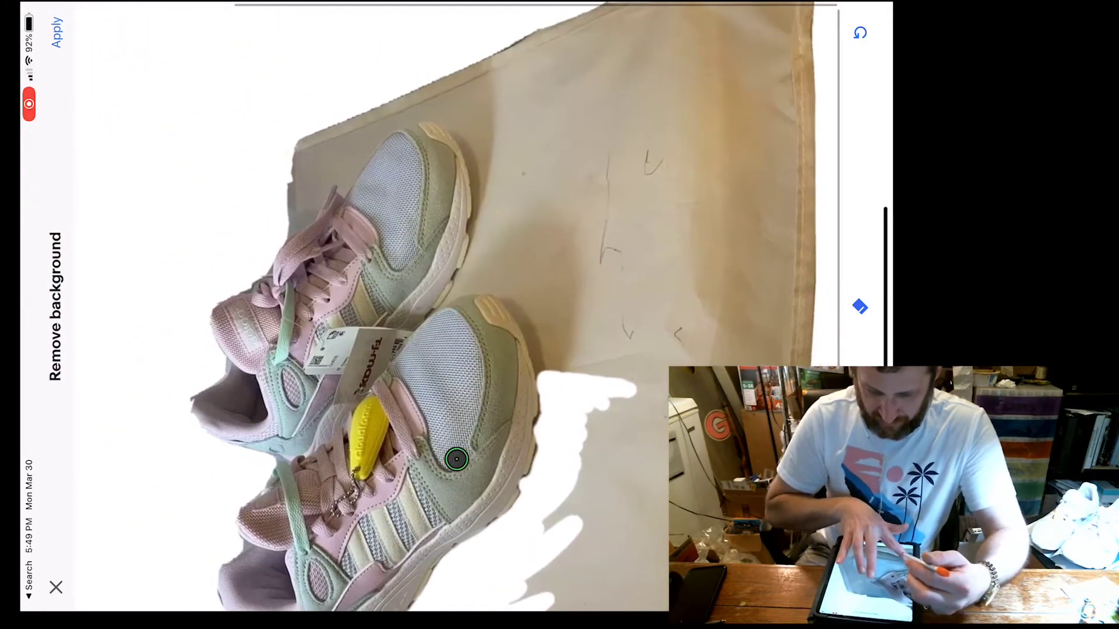
scroll(457, 459, up, 5)
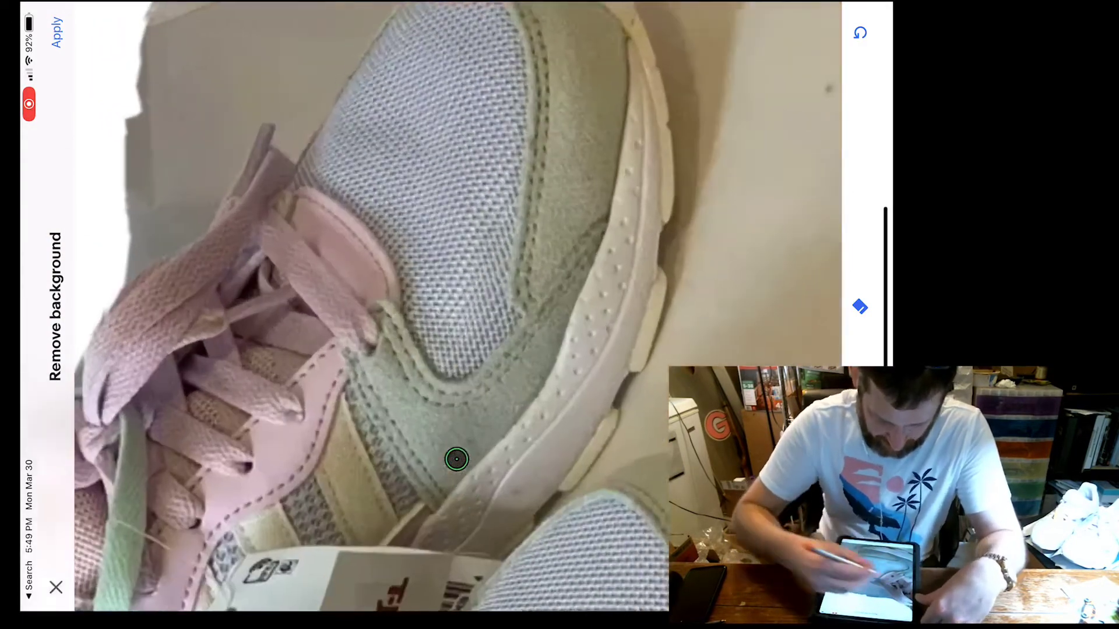
scroll(456, 459, up, 3)
scroll(456, 459, up, 2)
drag(457, 459, 434, 480)
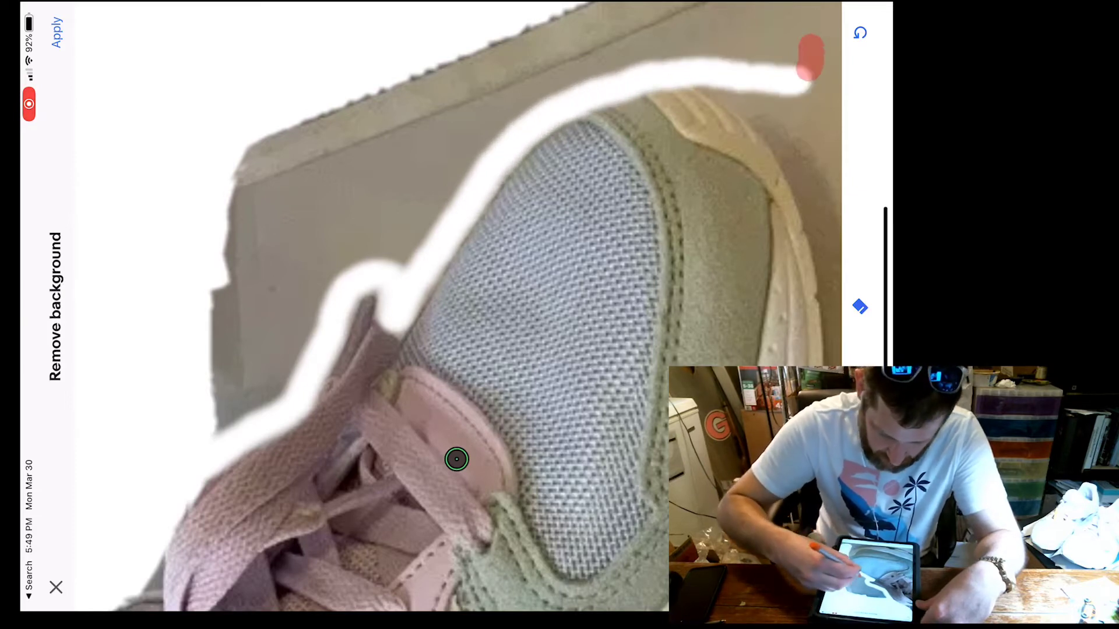
drag(810, 57, 544, 19)
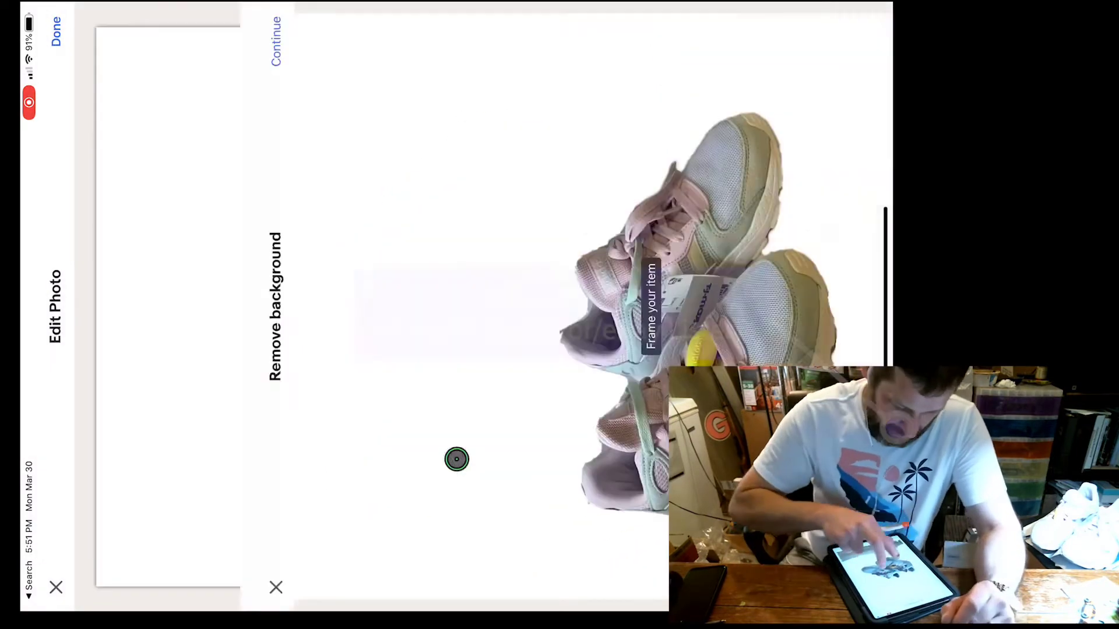
scroll(457, 459, up, 5)
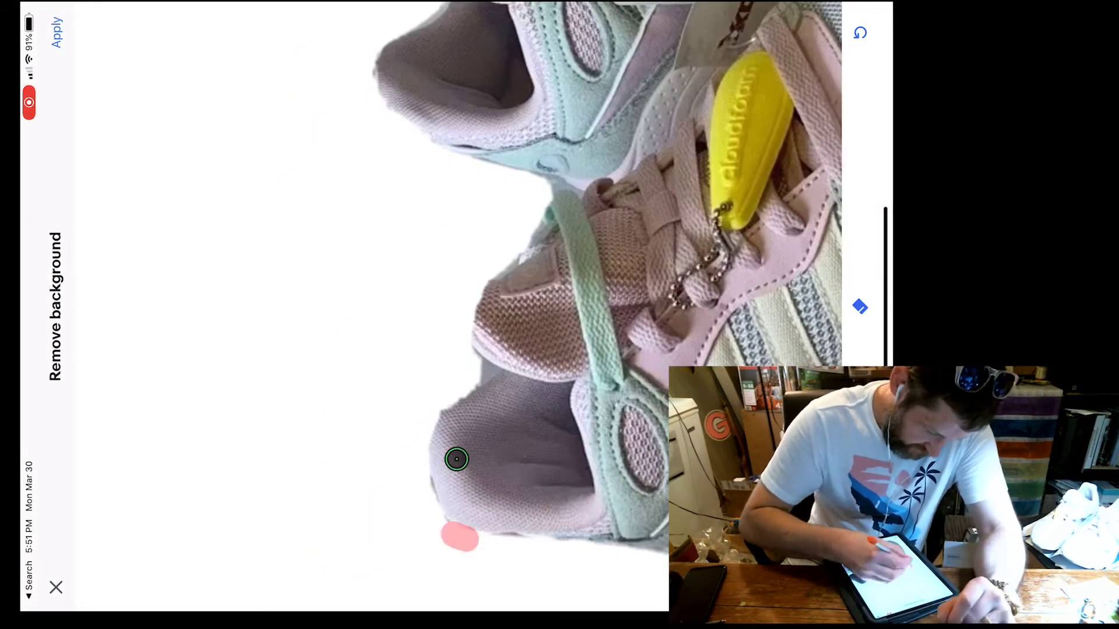
drag(447, 531, 470, 540)
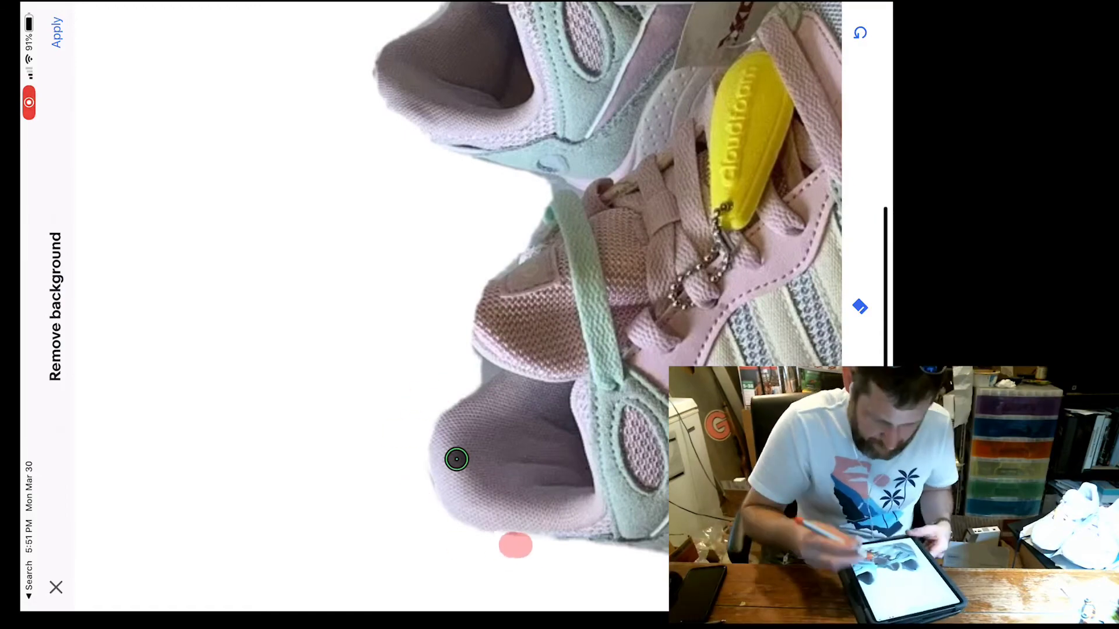
scroll(457, 459, down, 5)
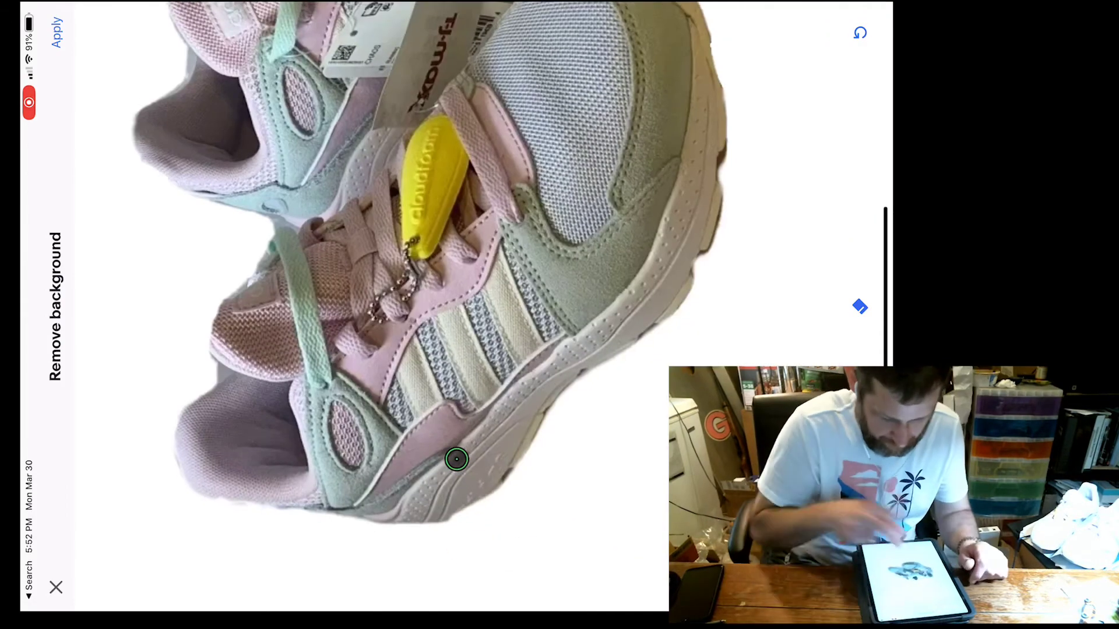
- Apply the cutout and crop, delete an unwanted photo, and open the next shoe photo
click(56, 32)
click(861, 308)
click(57, 33)
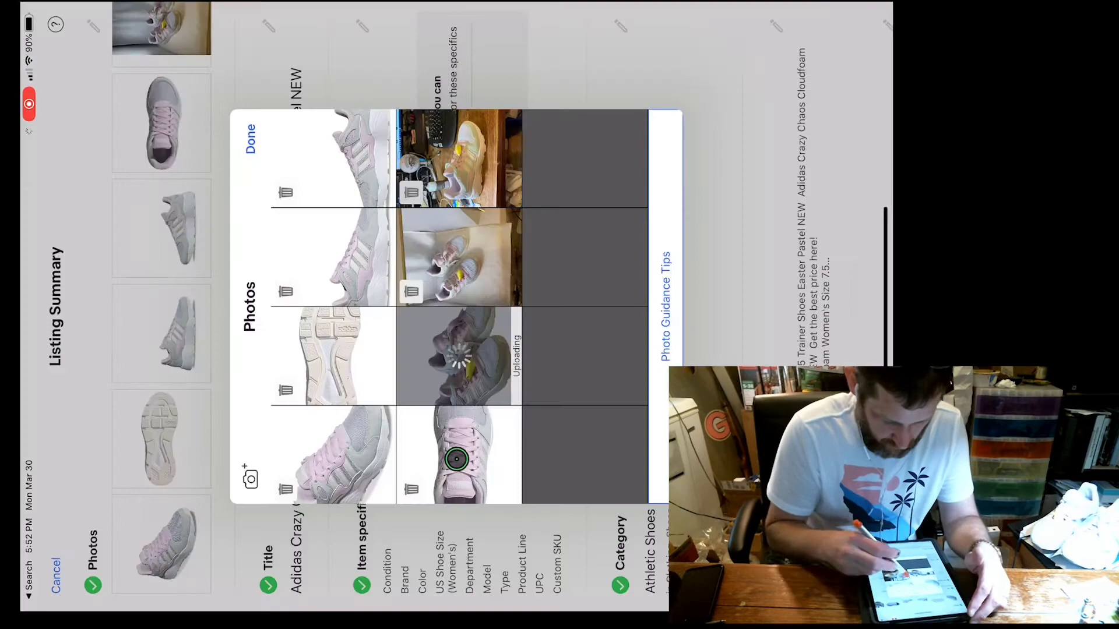
click(415, 196)
click(462, 263)
- Erase the wood background beside the laces, left of the shoe and near the heel
click(859, 187)
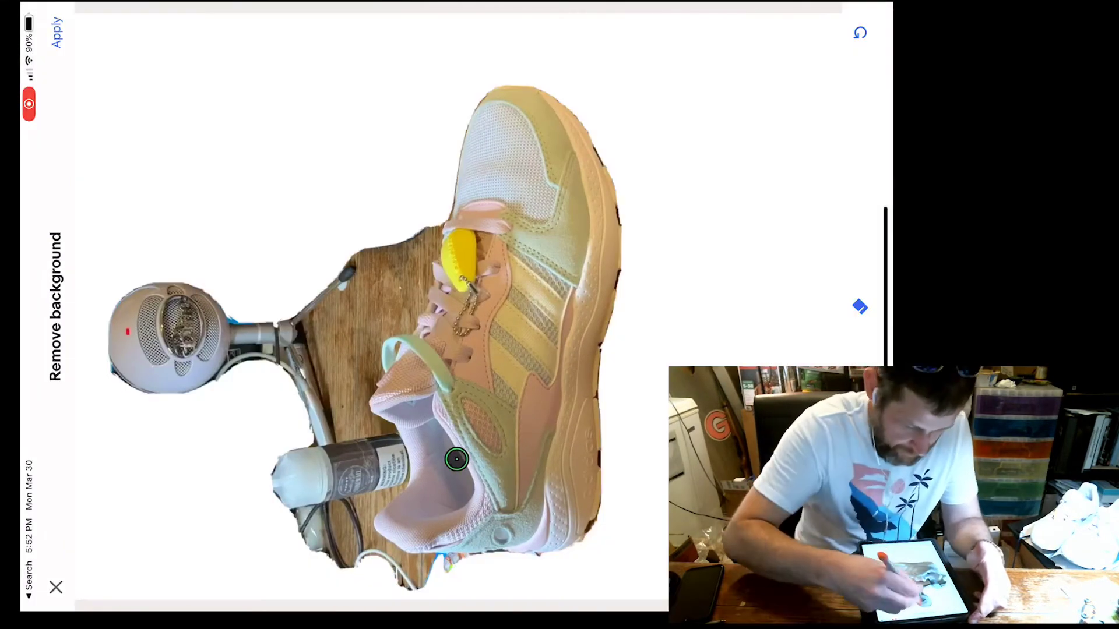
scroll(456, 459, up, 5)
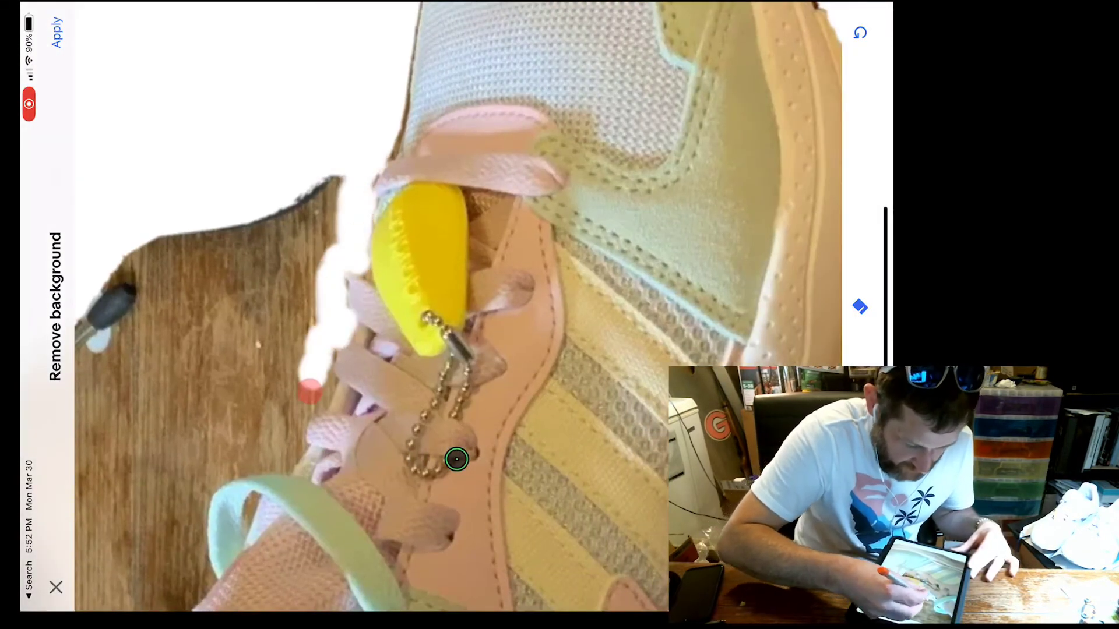
mouse_move(301, 405)
mouse_down()
mouse_move(175, 507)
mouse_move(325, 180)
mouse_move(113, 313)
mouse_move(131, 525)
mouse_up()
scroll(431, 306, down, 5)
mouse_move(306, 271)
mouse_down()
mouse_move(283, 369)
mouse_move(328, 507)
mouse_up()
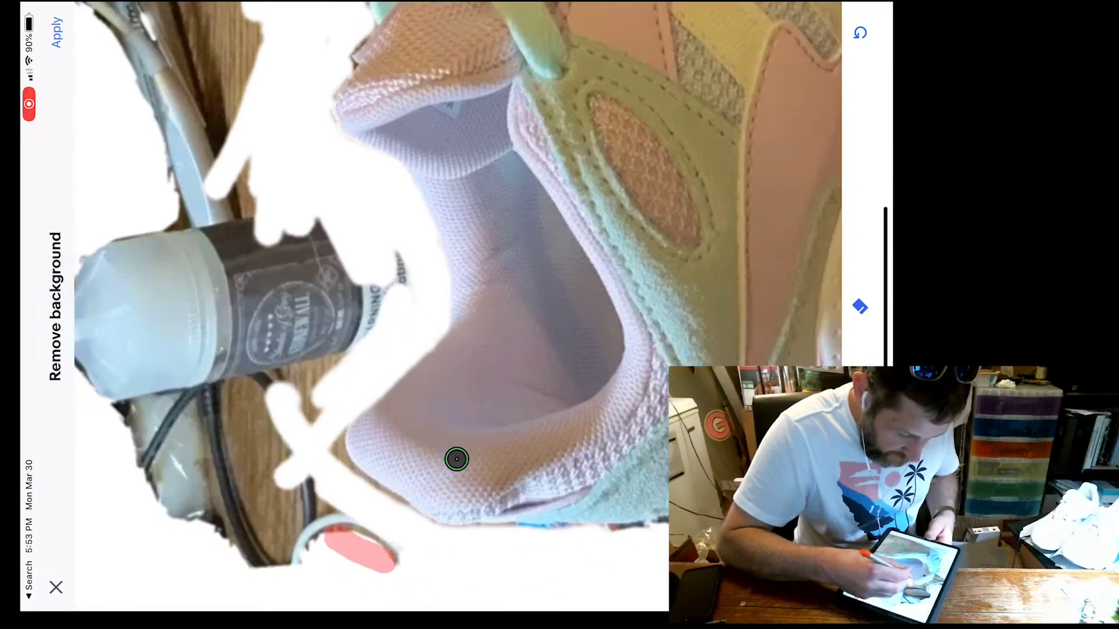
drag(341, 511, 215, 441)
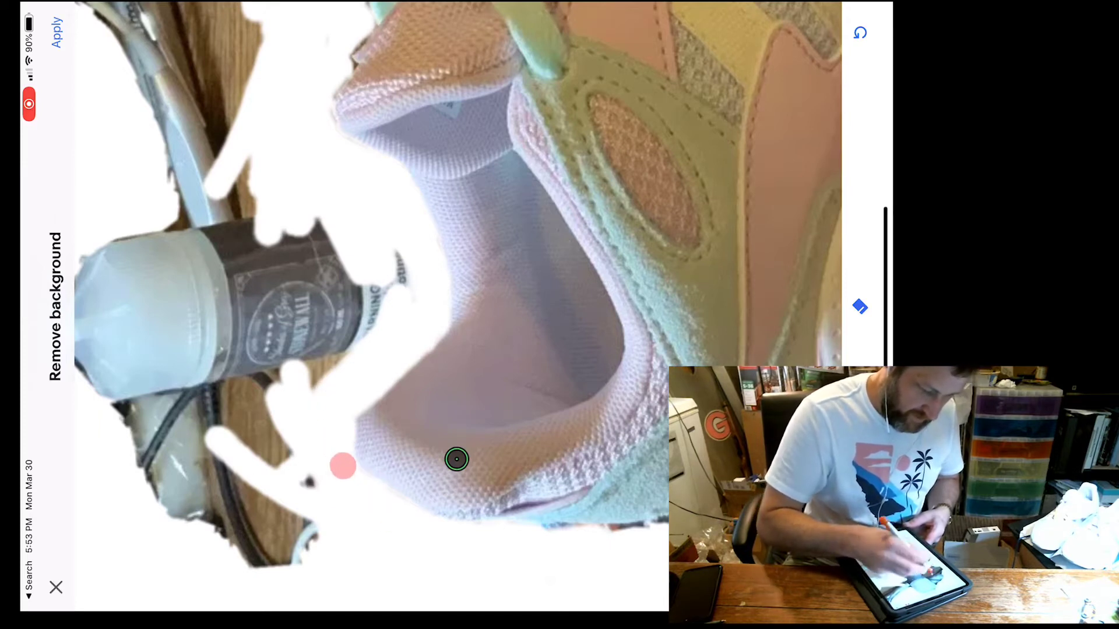
- Erase the bottle and microphone stand and clean dark bits off the shoe's edges
drag(343, 466, 308, 262)
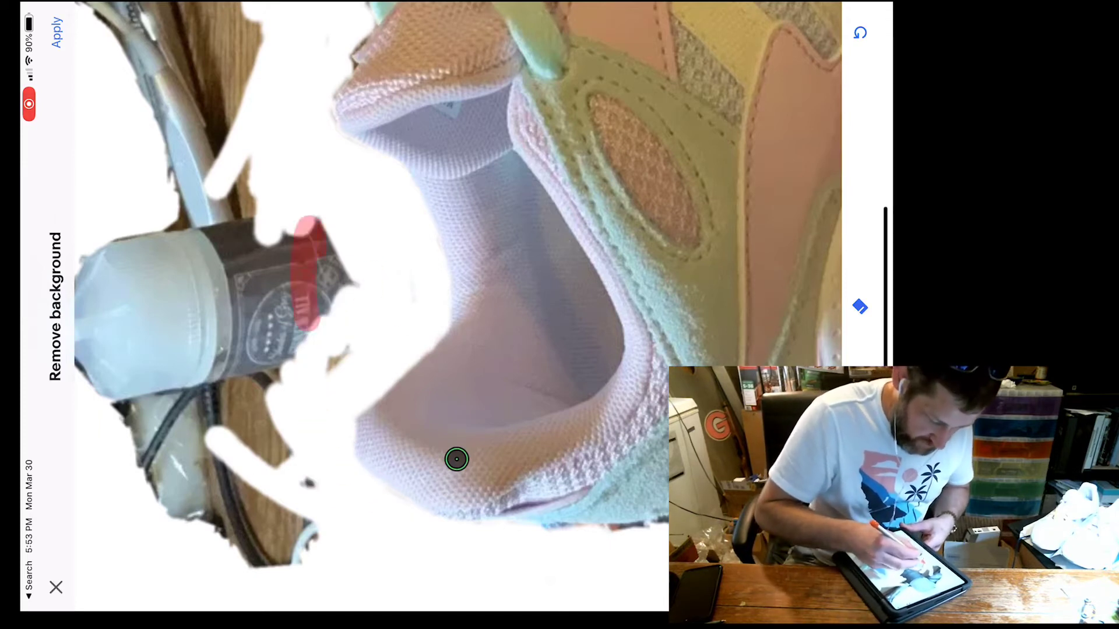
mouse_move(308, 262)
mouse_down()
mouse_move(248, 411)
mouse_move(300, 462)
mouse_up()
mouse_move(225, 550)
mouse_down()
mouse_move(244, 428)
mouse_move(226, 155)
mouse_move(195, 384)
mouse_up()
scroll(456, 459, right, 5)
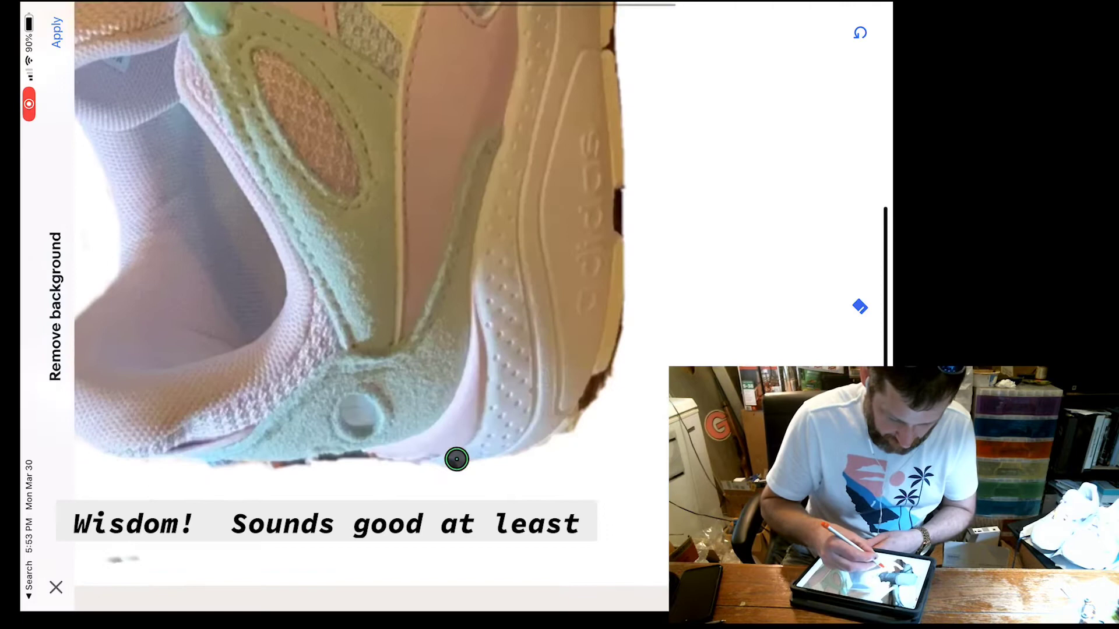
drag(135, 584, 141, 580)
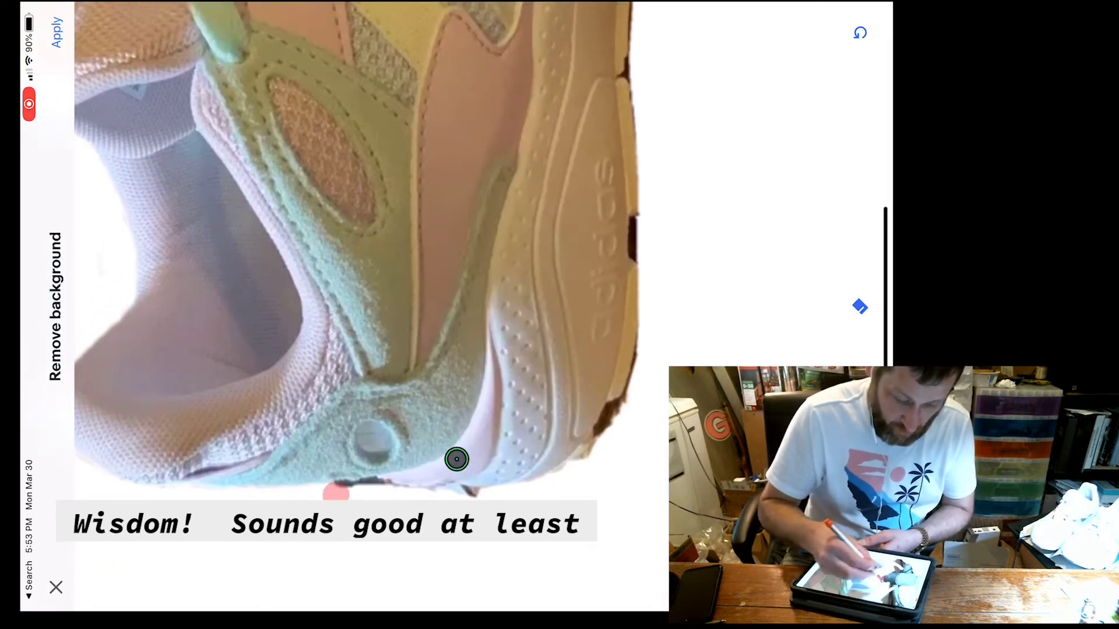
drag(389, 492, 484, 490)
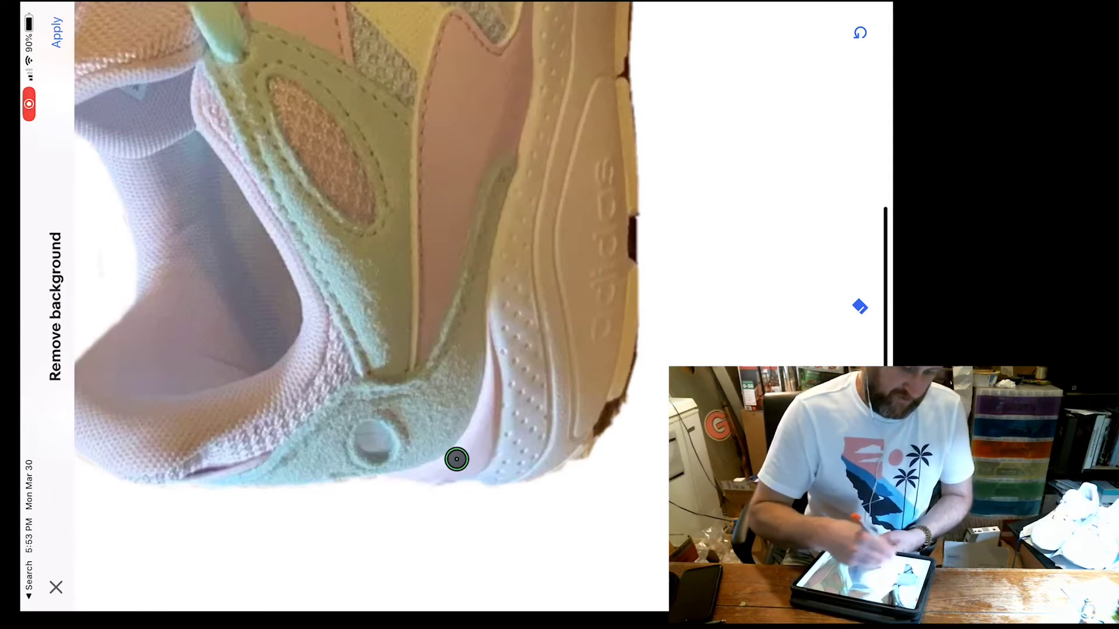
mouse_move(626, 406)
mouse_down()
mouse_move(609, 450)
mouse_move(645, 375)
mouse_move(615, 428)
mouse_move(612, 420)
mouse_up()
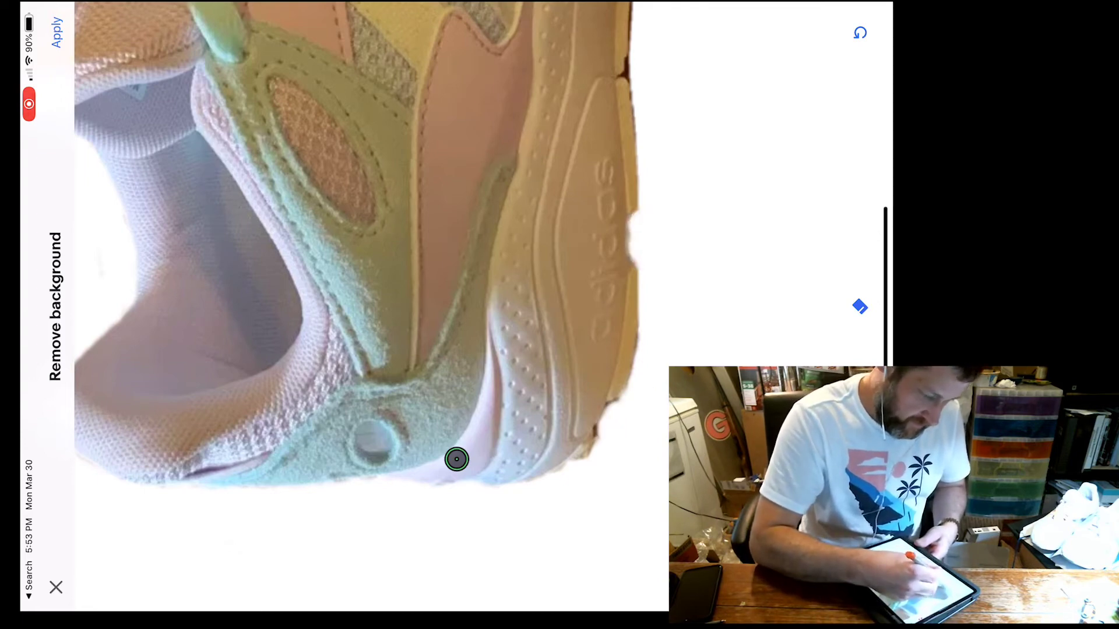
scroll(457, 458, down, 5)
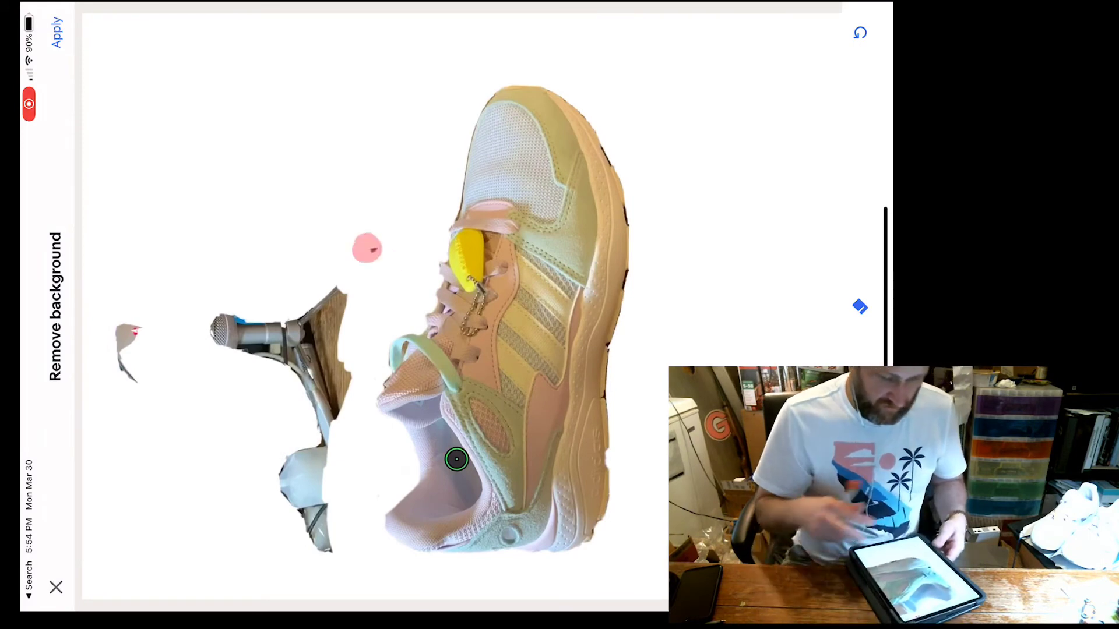
mouse_move(375, 263)
mouse_down()
mouse_move(299, 267)
mouse_move(289, 322)
mouse_move(210, 333)
mouse_up()
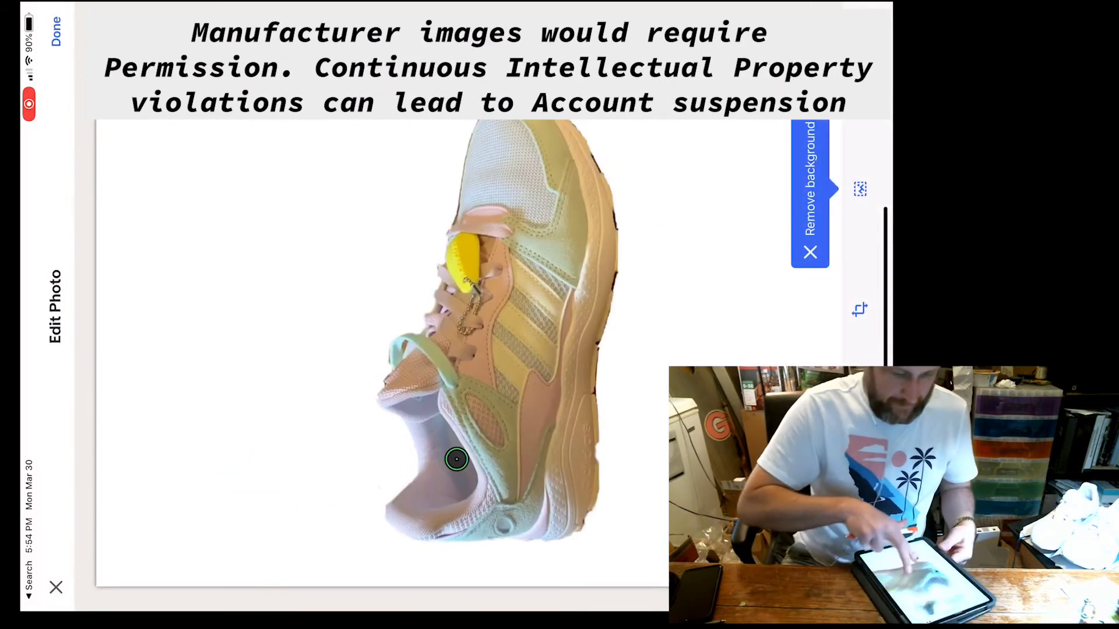
- Crop empty space from the left of the cleaned shoe photo, then reopen background removal
click(859, 309)
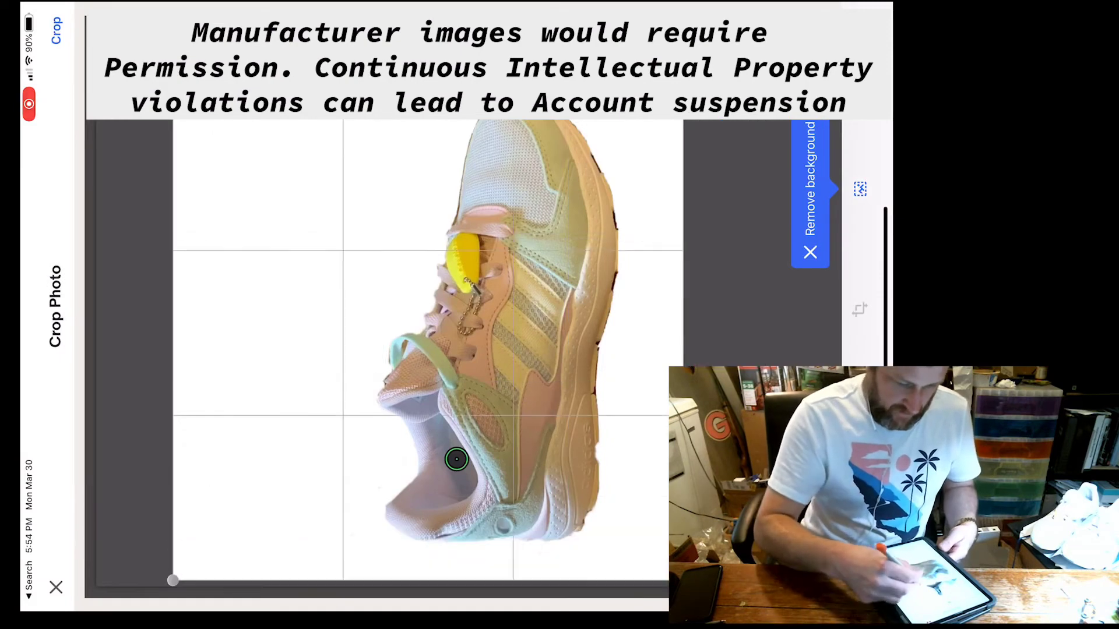
drag(173, 587, 320, 588)
click(55, 30)
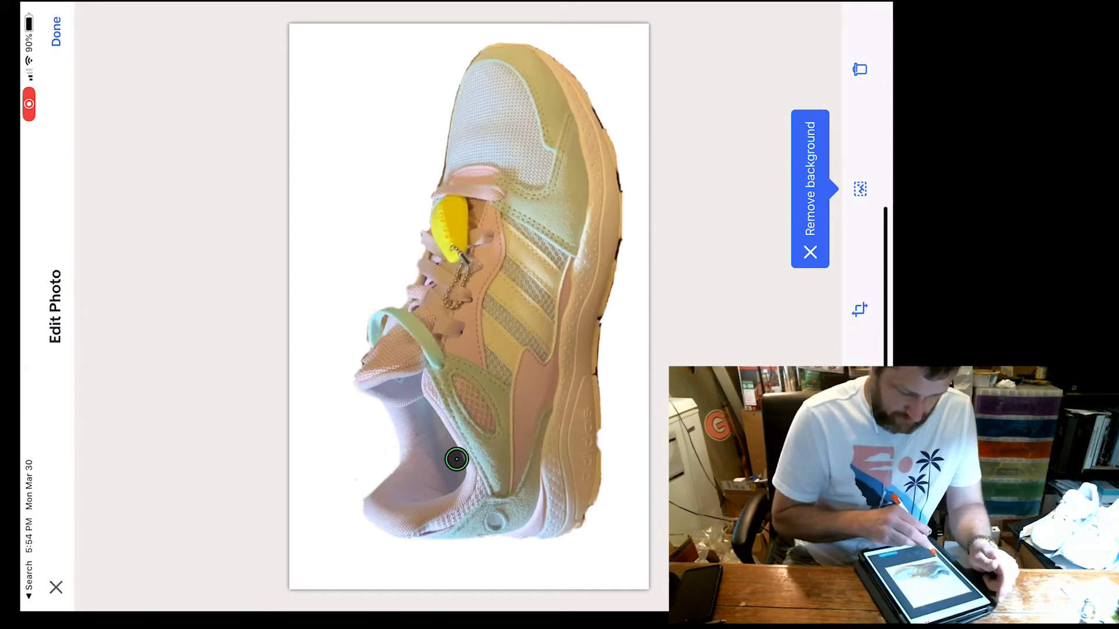
click(811, 188)
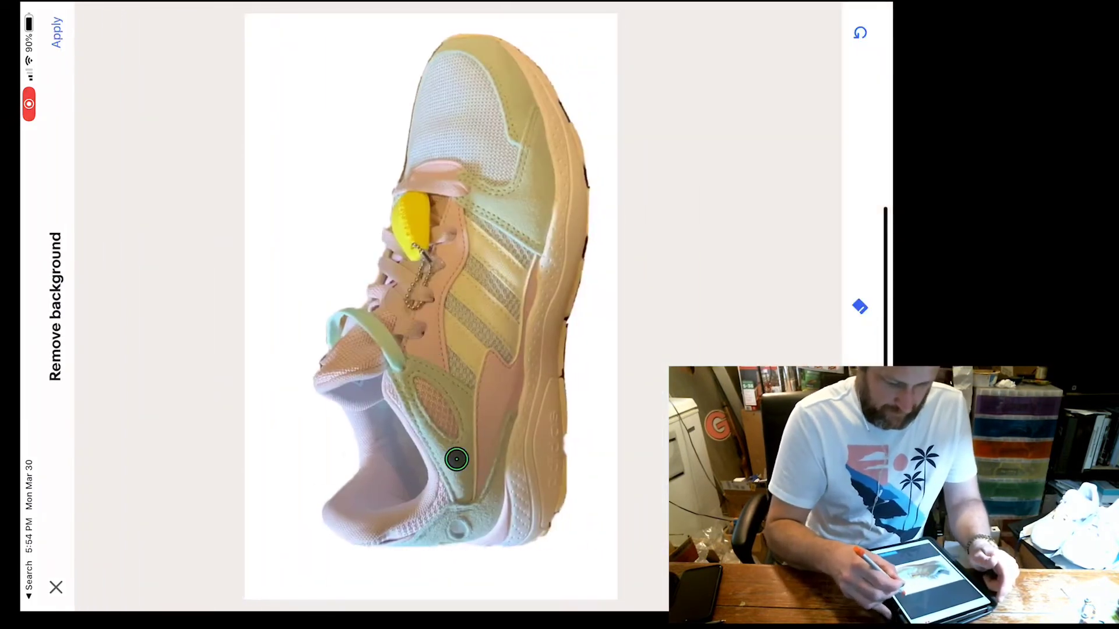
scroll(456, 459, up, 10)
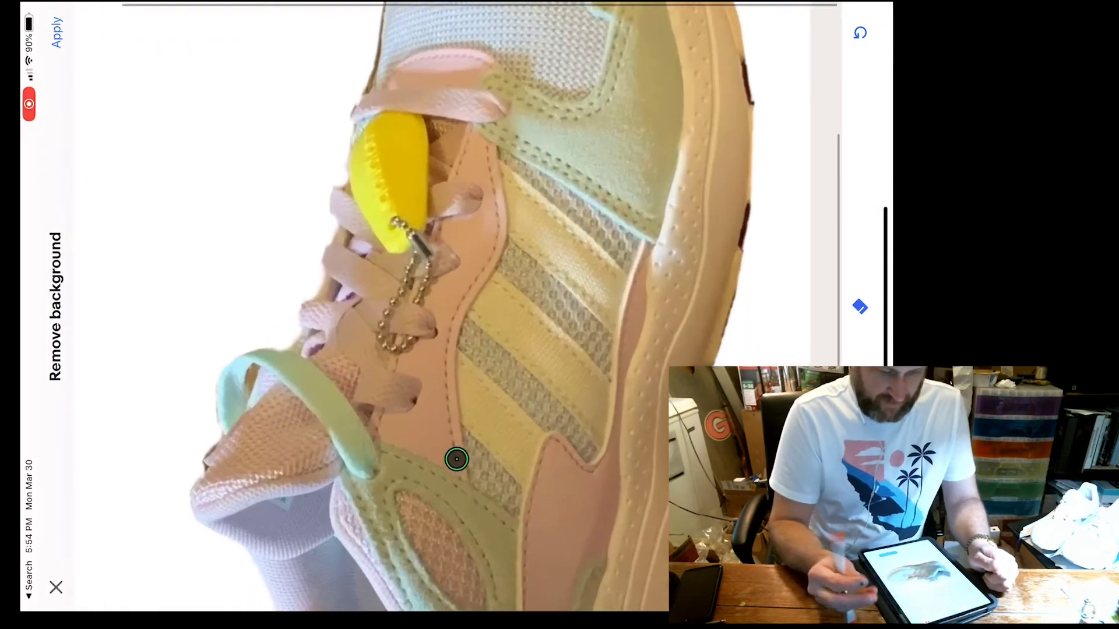
scroll(456, 459, up, 2)
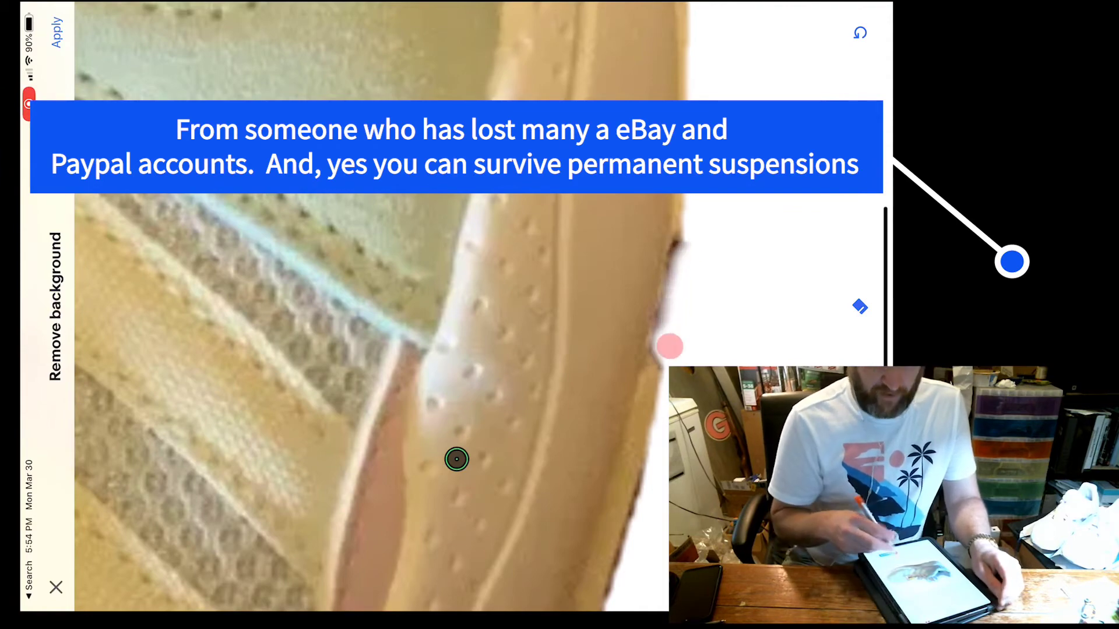
scroll(457, 458, down, 3)
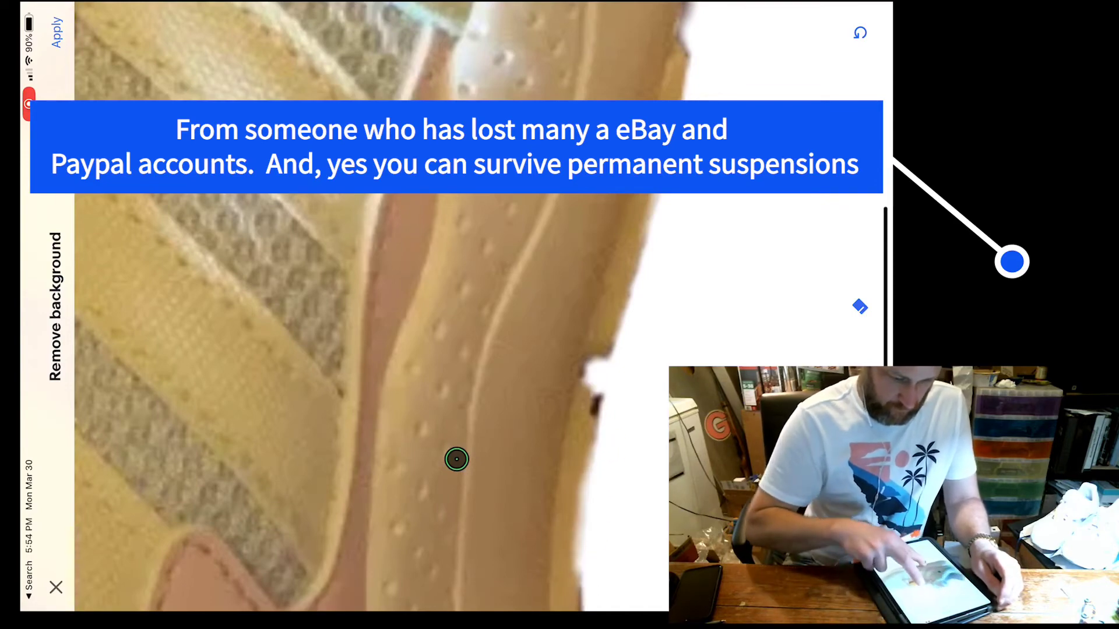
scroll(457, 459, down, 5)
scroll(456, 459, left, 3)
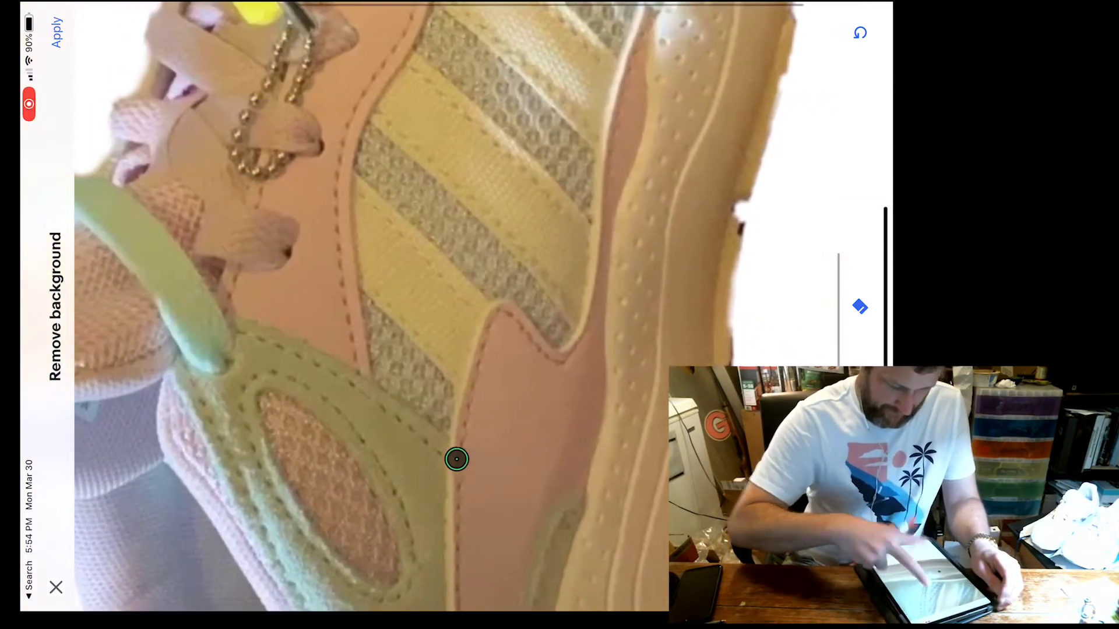
scroll(456, 459, down, 5)
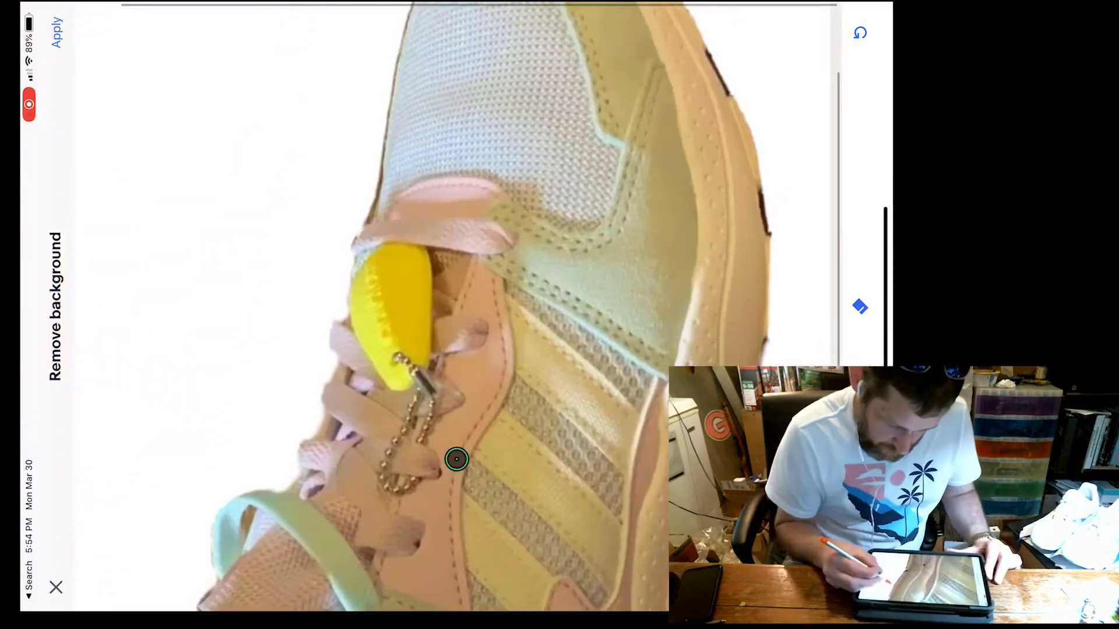
scroll(456, 459, down, 3)
- Apply the cutout, delete the original shoe photo, and publish the Adidas revision
click(56, 31)
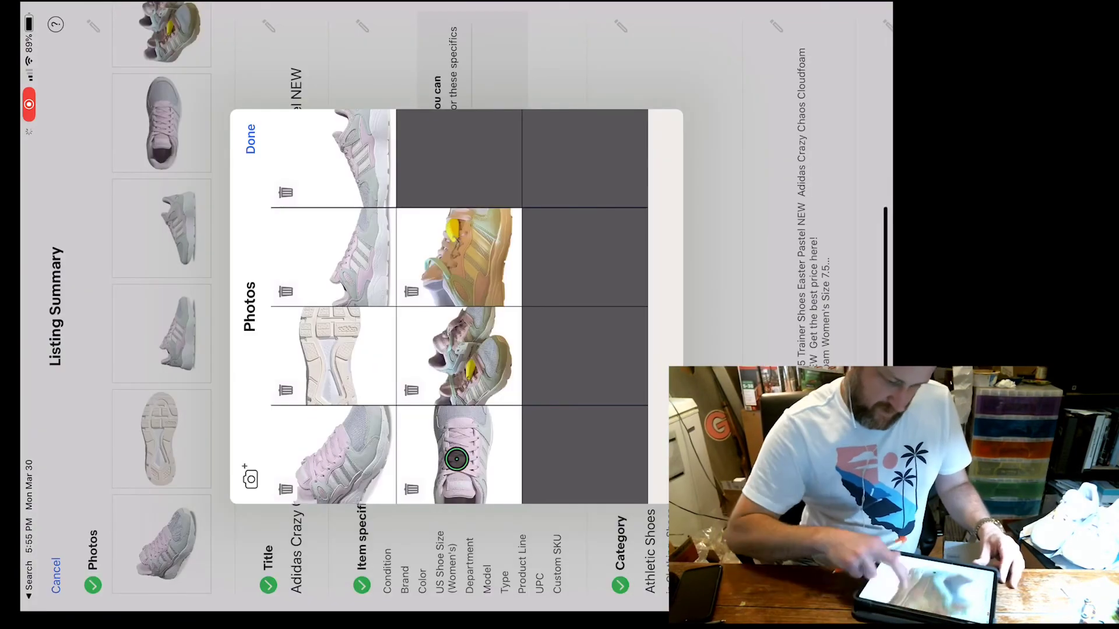
click(459, 253)
click(250, 143)
scroll(457, 460, down, 5)
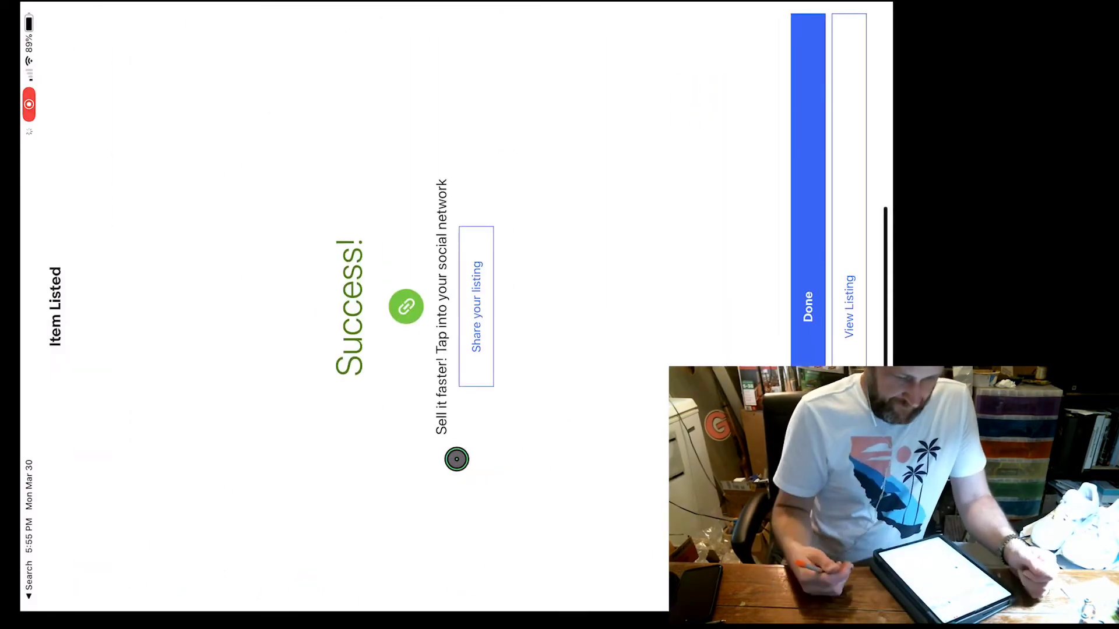
click(849, 218)
- Search active listings for 'hot wheels' and start revising the Wheelie Chair listing
click(863, 83)
click(456, 459)
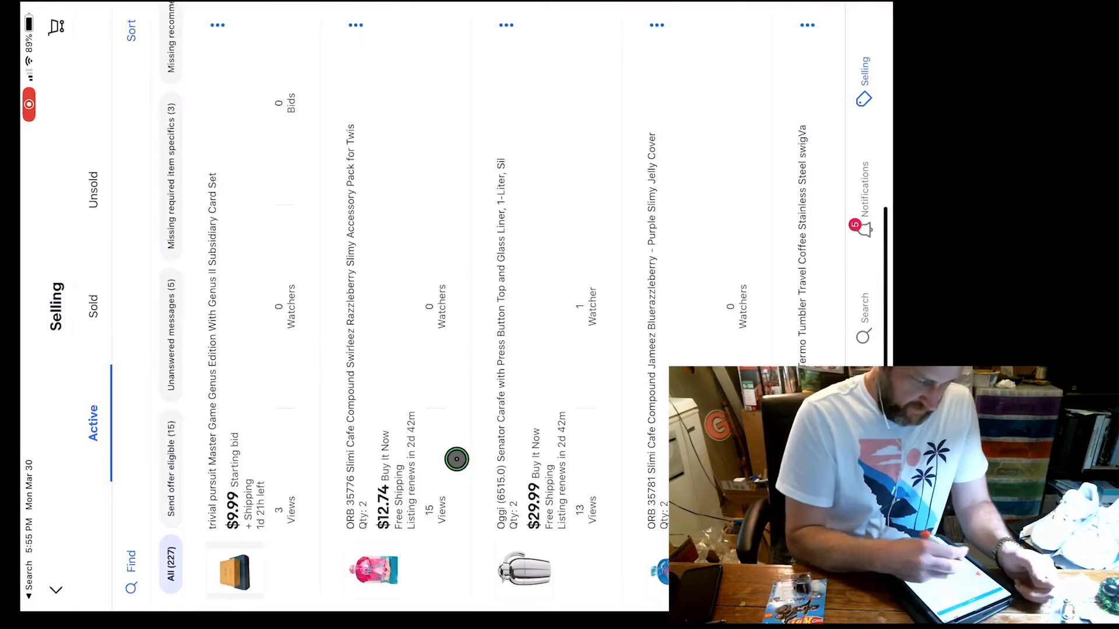
click(52, 573)
text(hot wheels)
key(Return)
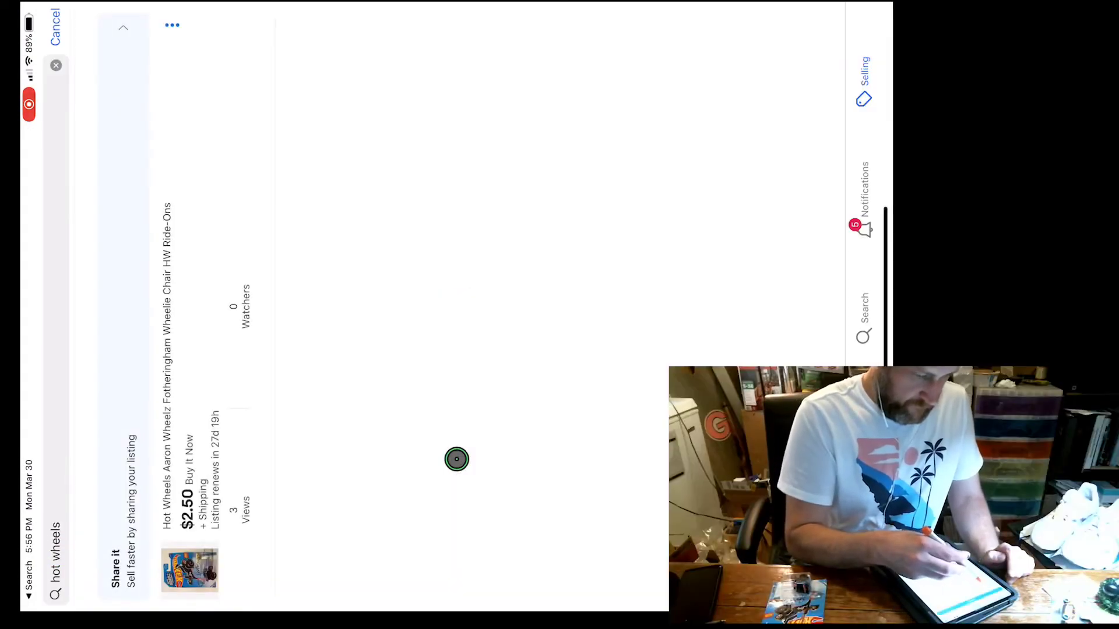
click(187, 368)
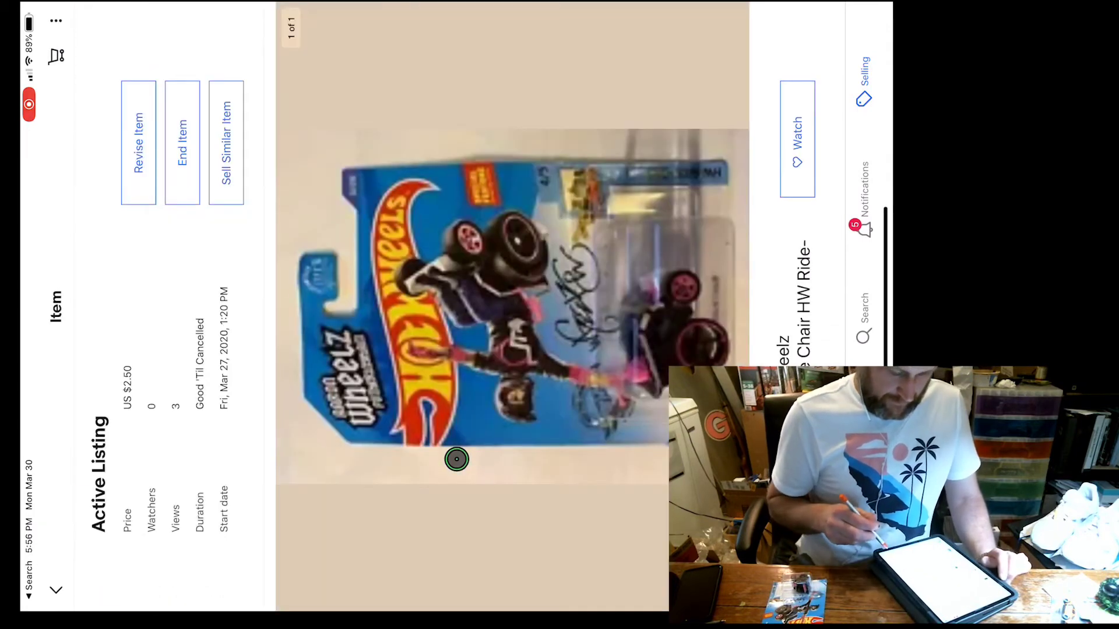
click(138, 143)
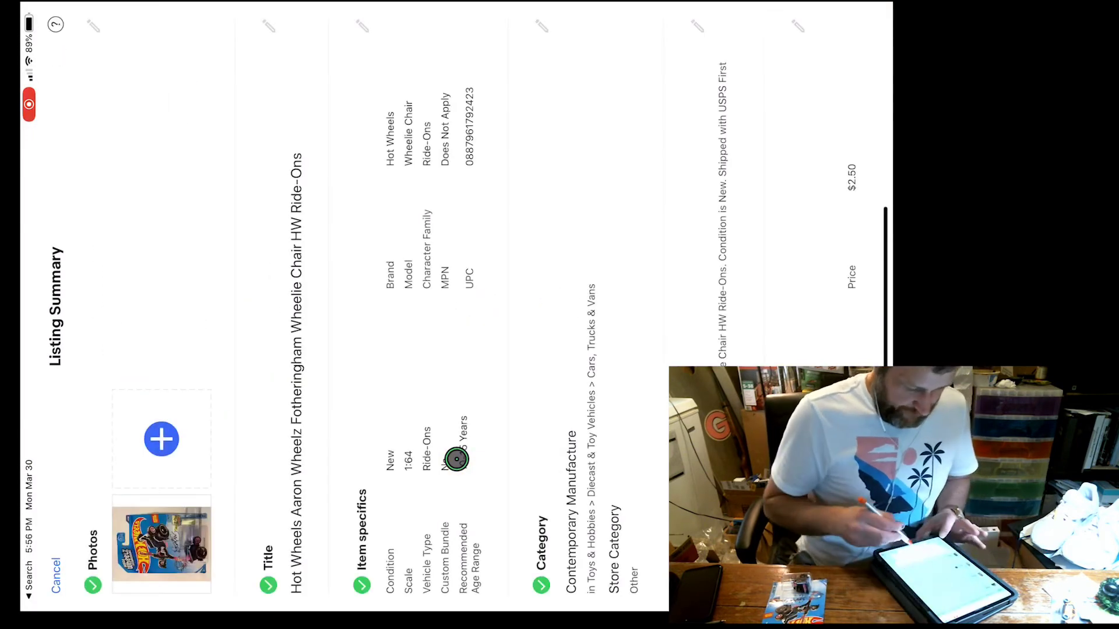
- View the Hot Wheels toy photo, then leave the revision and search the active listings again
click(161, 541)
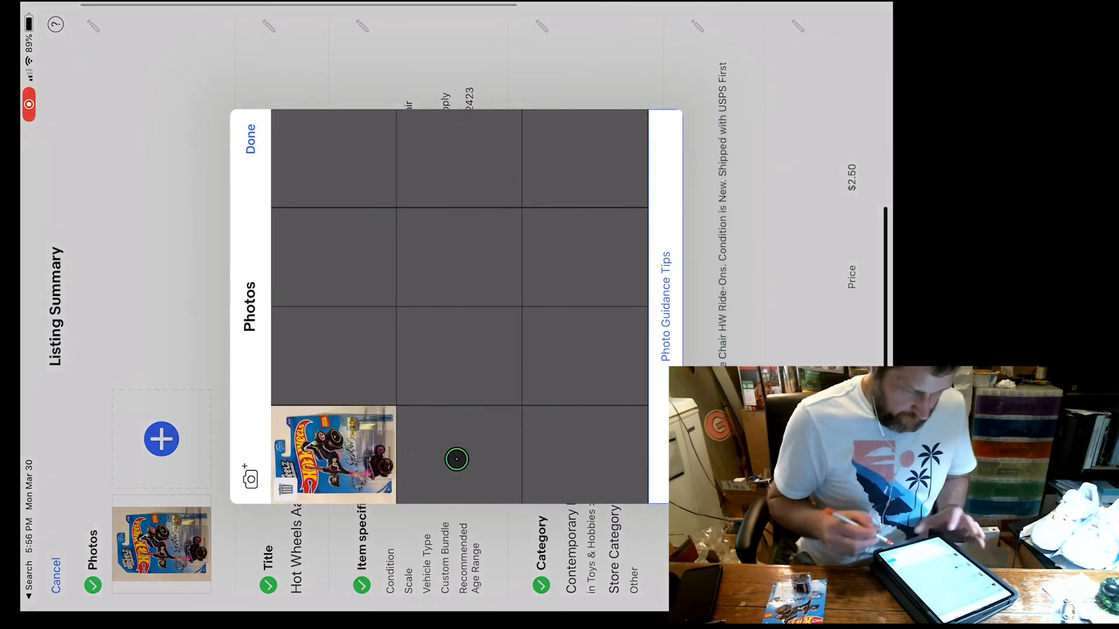
click(333, 455)
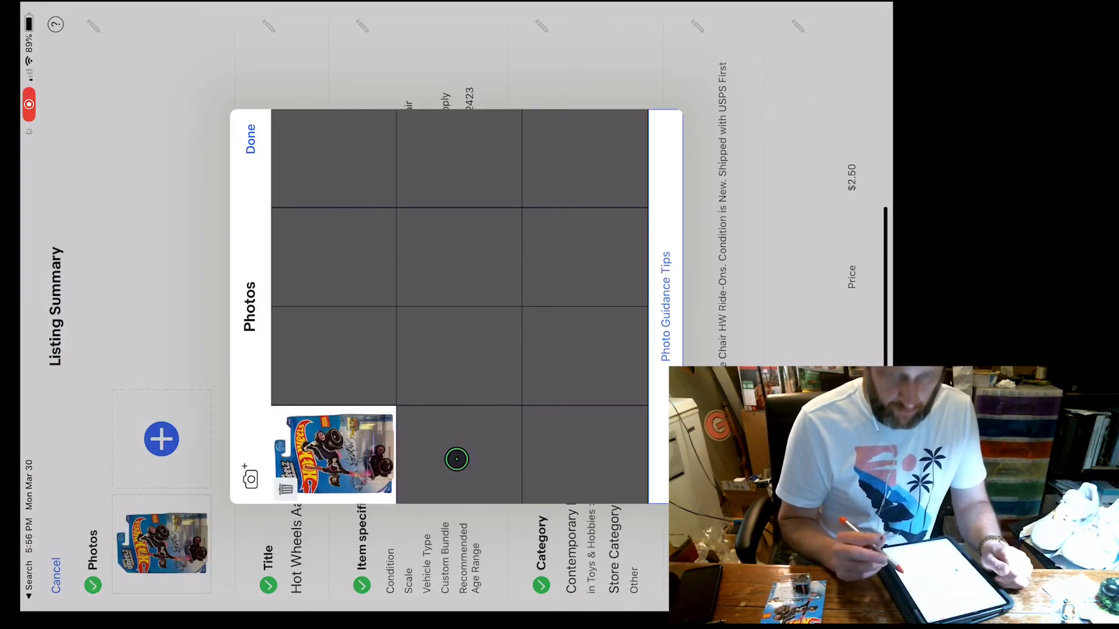
click(250, 138)
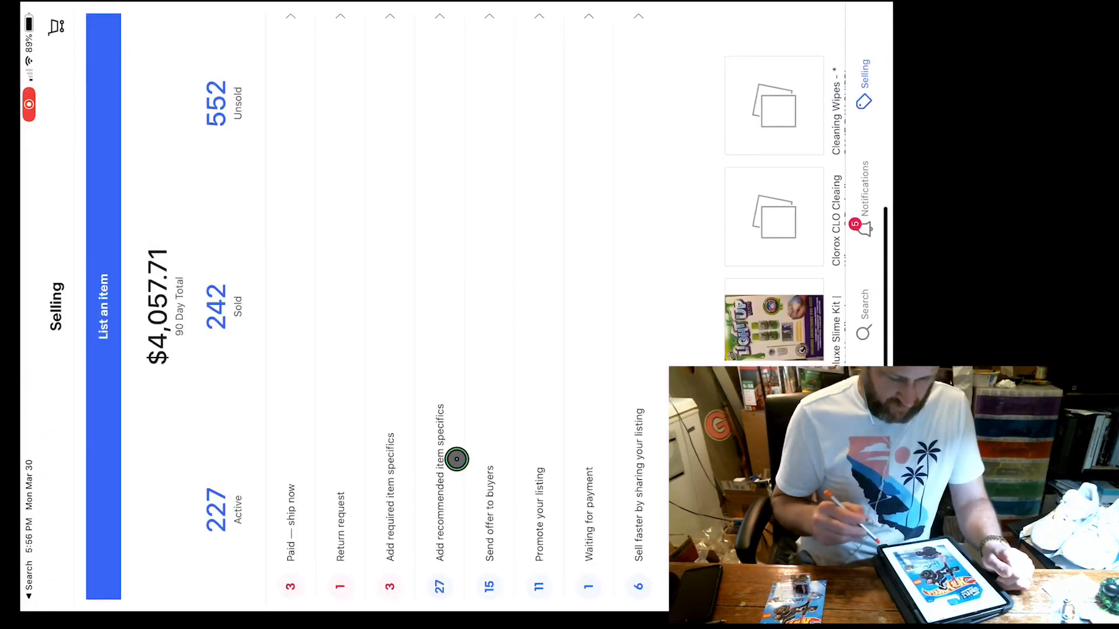
click(218, 511)
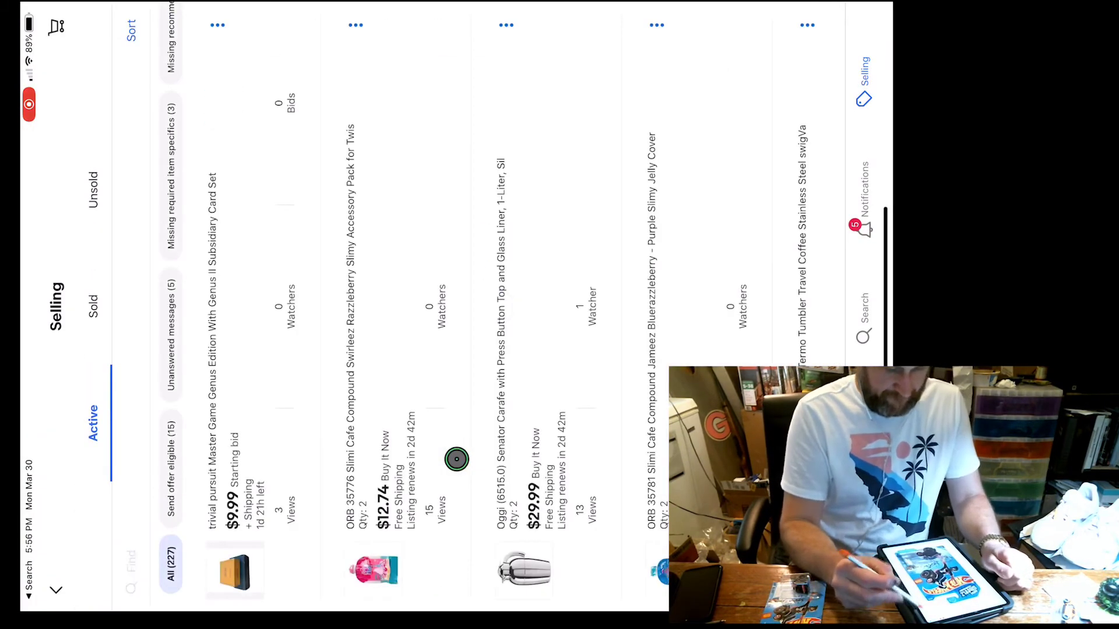
click(132, 564)
text(hot wheels)
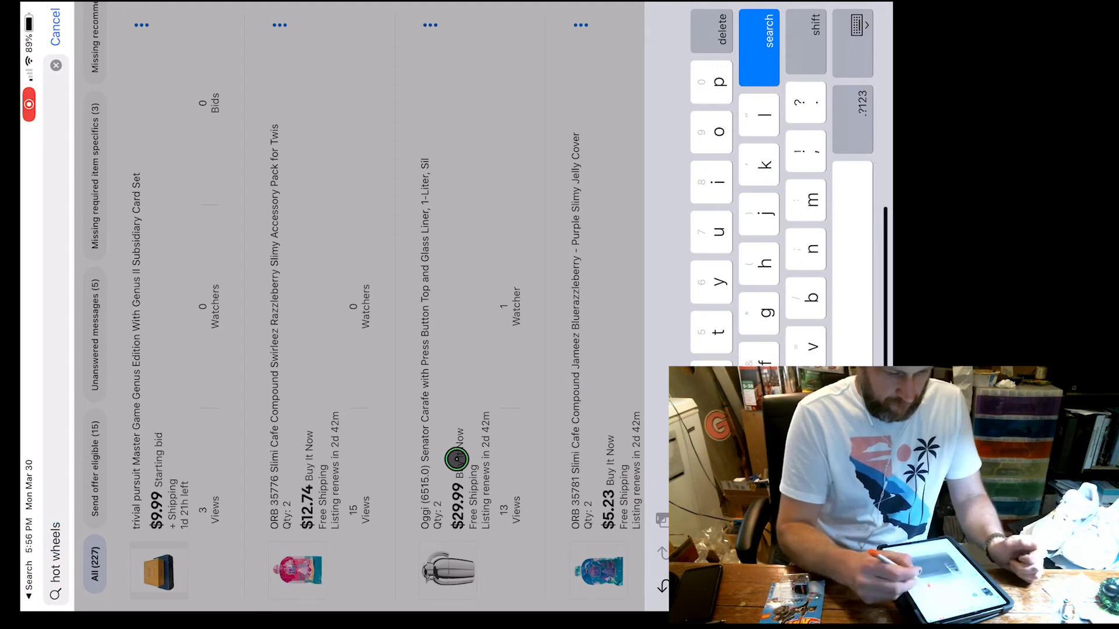
- Reopen the Hot Wheels listing for revision and add the background-removed card photo
key(Return)
click(219, 393)
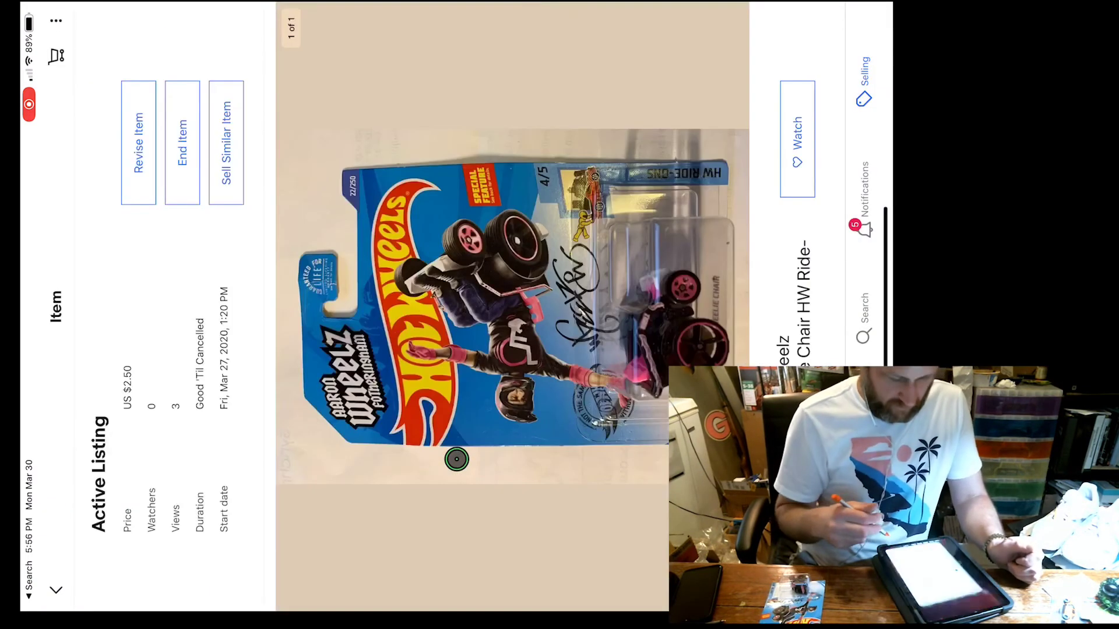
click(219, 143)
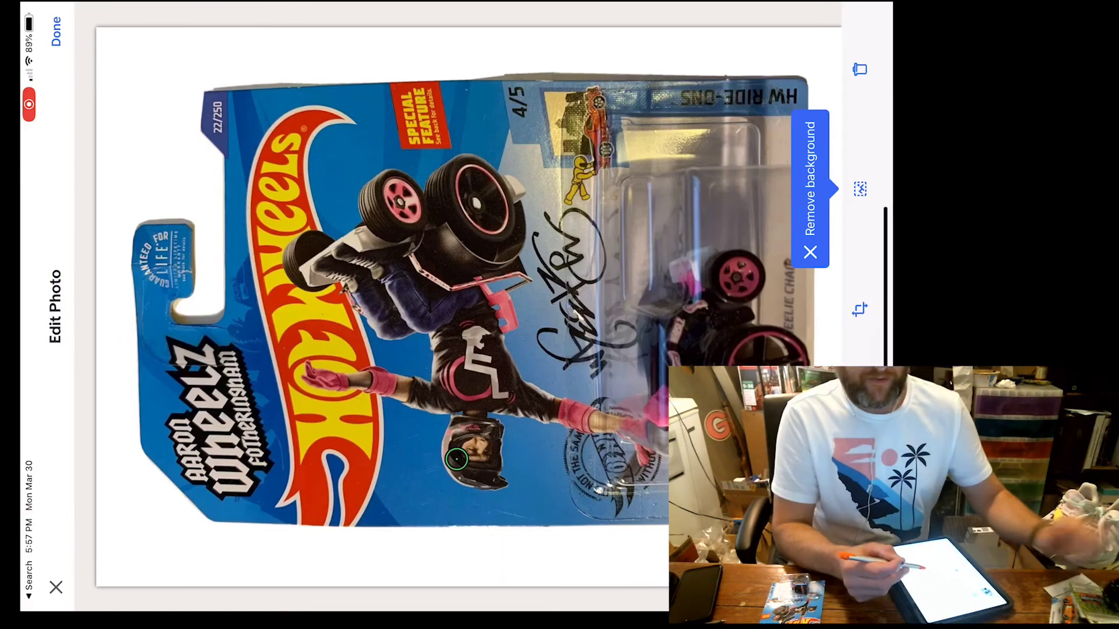
click(54, 31)
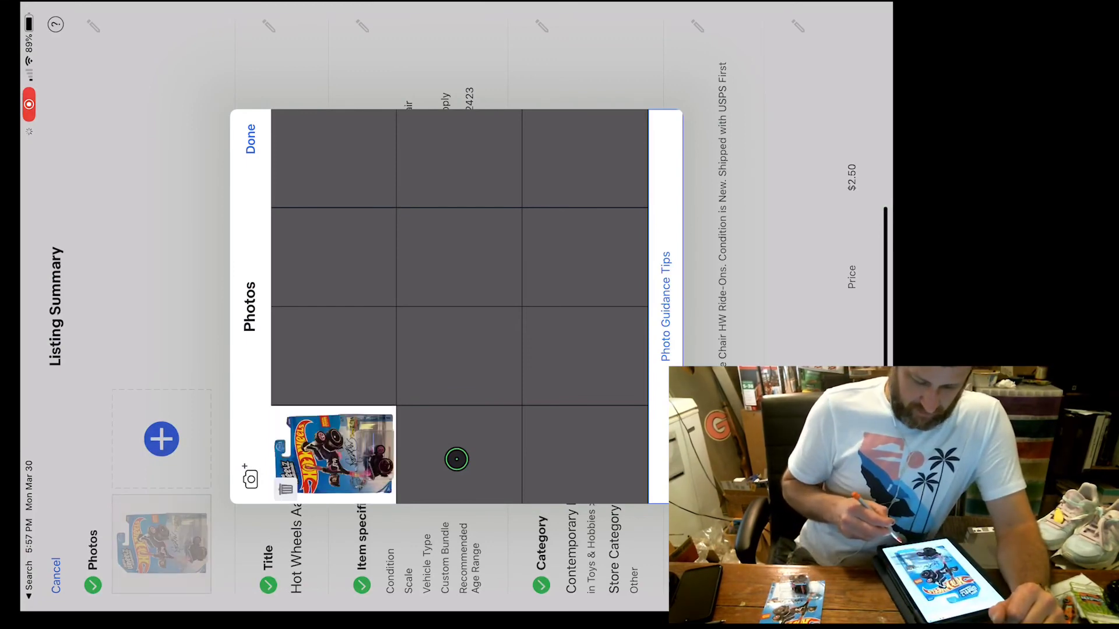
click(251, 138)
scroll(456, 460, down, 10)
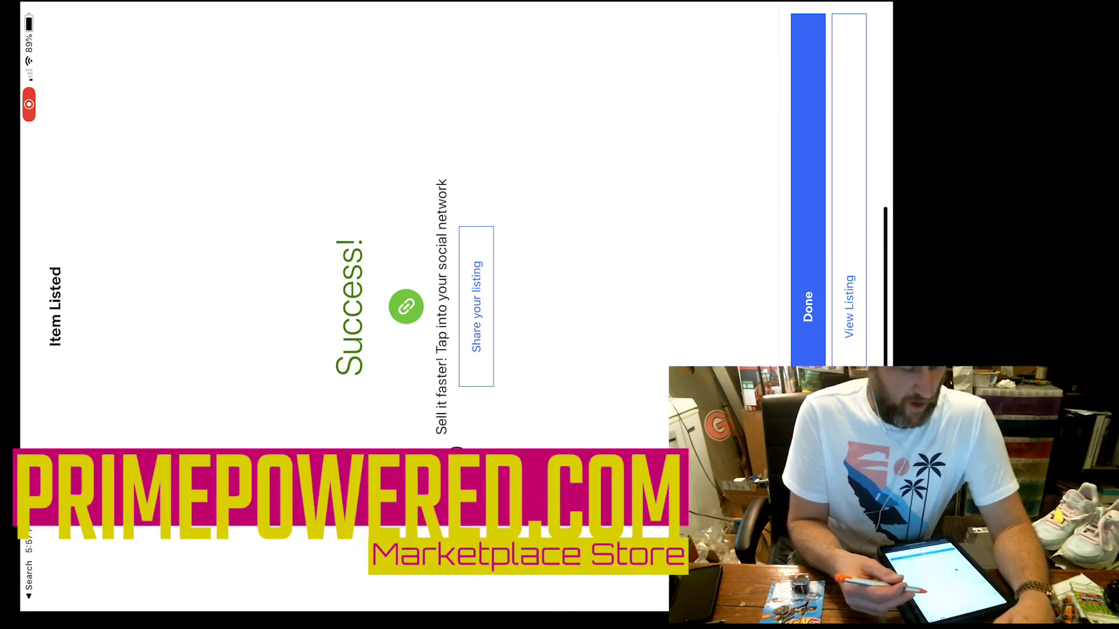
- Open the newly published Hot Wheels listing from the Success page
click(848, 306)
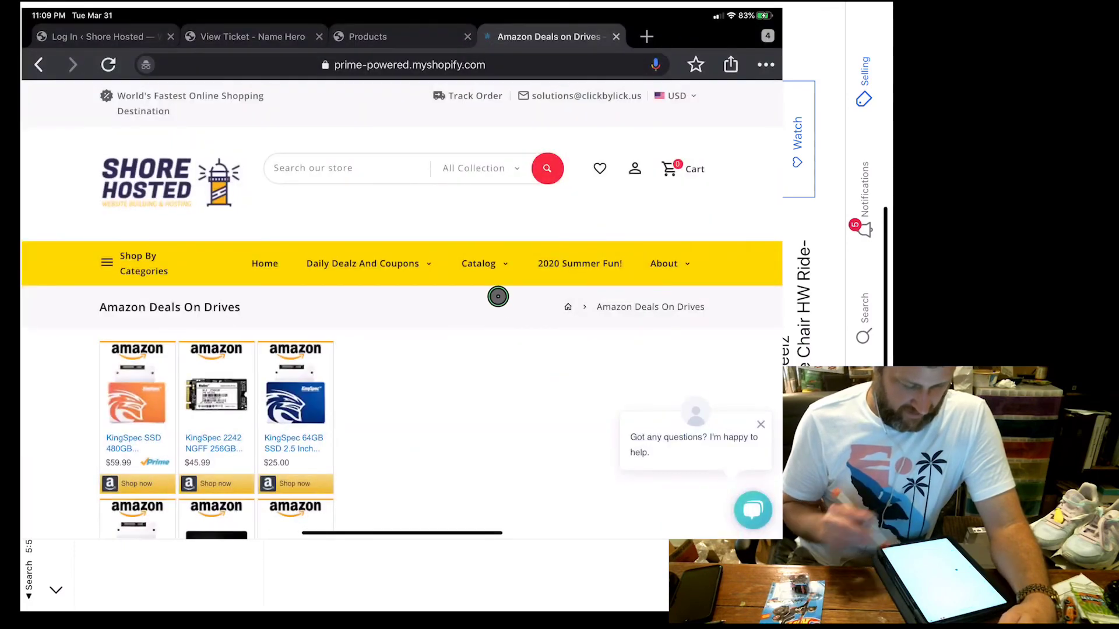
scroll(499, 298, down, 2)
scroll(501, 299, down, 2)
scroll(502, 298, down, 3)
scroll(502, 294, down, 5)
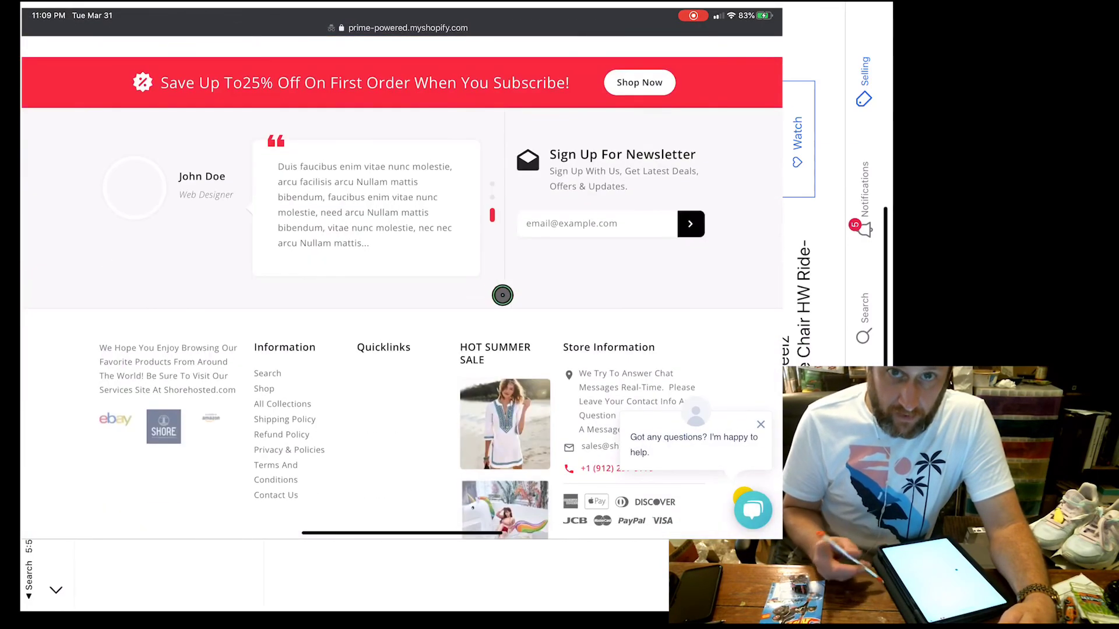
scroll(501, 295, up, 10)
- Go from the Amazon Deals On Drives page to the Shore Hosted home page via the store logo
click(132, 168)
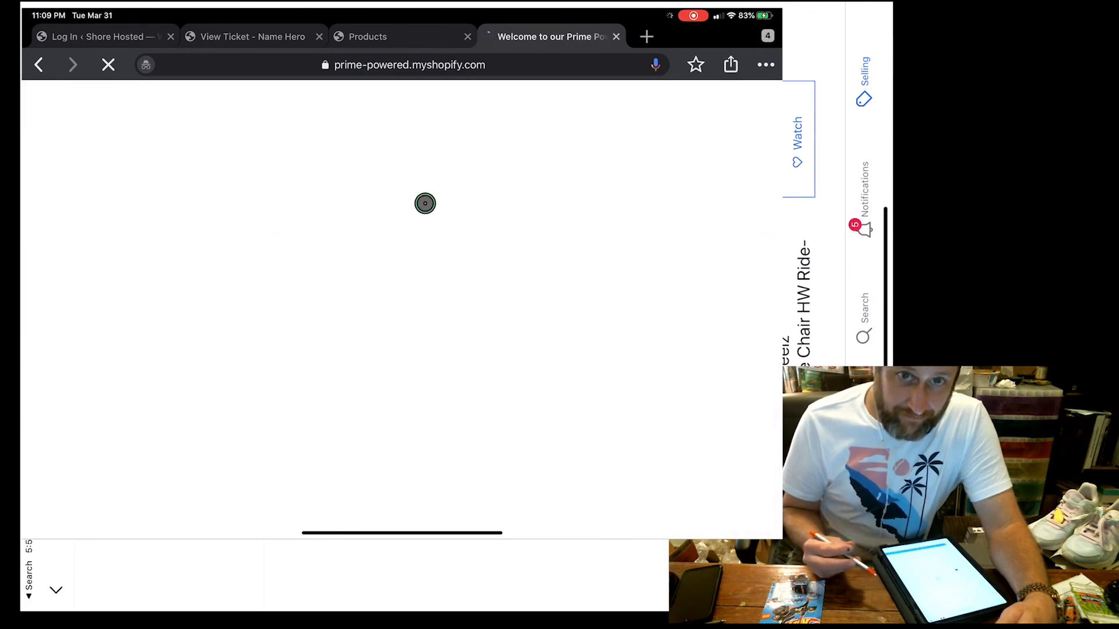
scroll(437, 254, down, 2)
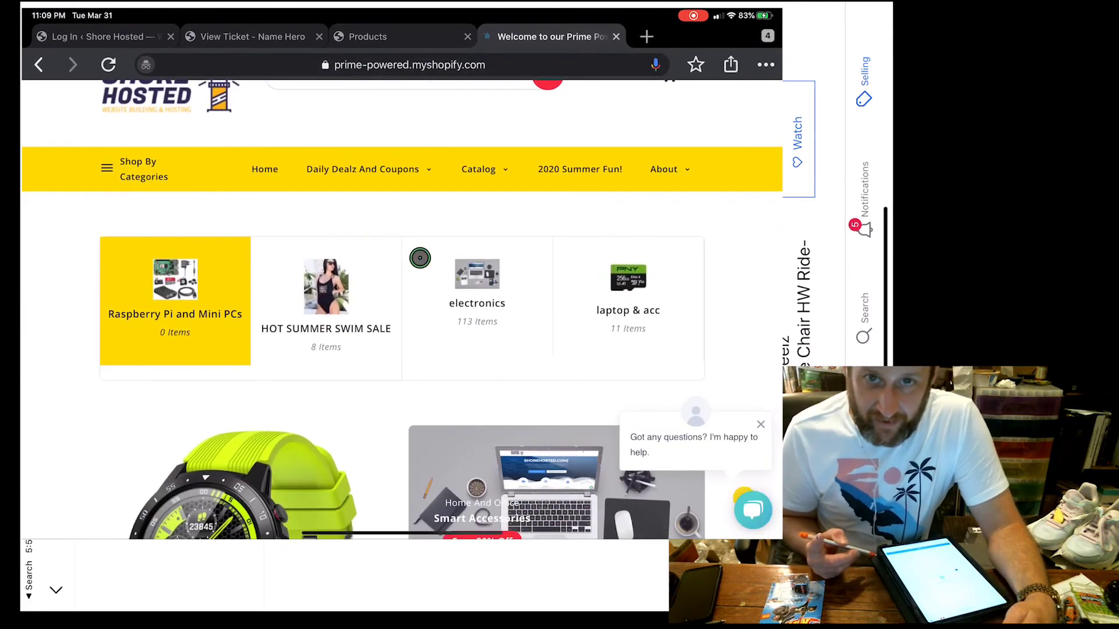
scroll(420, 256, down, 3)
scroll(420, 250, down, 3)
scroll(315, 192, down, 1)
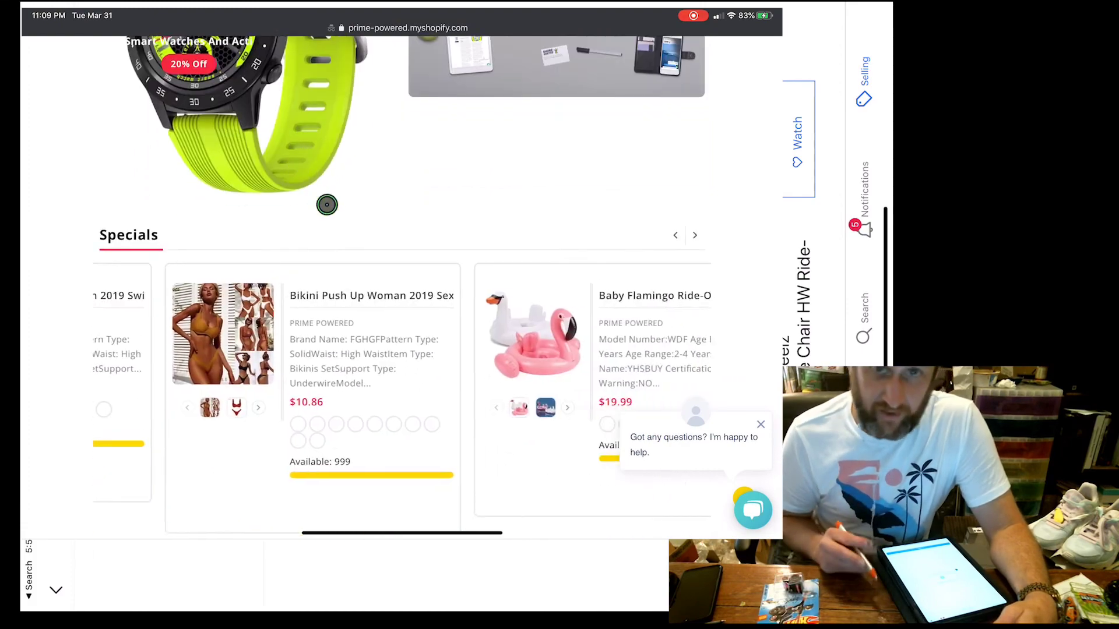
scroll(325, 205, down, 4)
scroll(417, 233, down, 3)
scroll(429, 244, down, 4)
scroll(449, 257, down, 4)
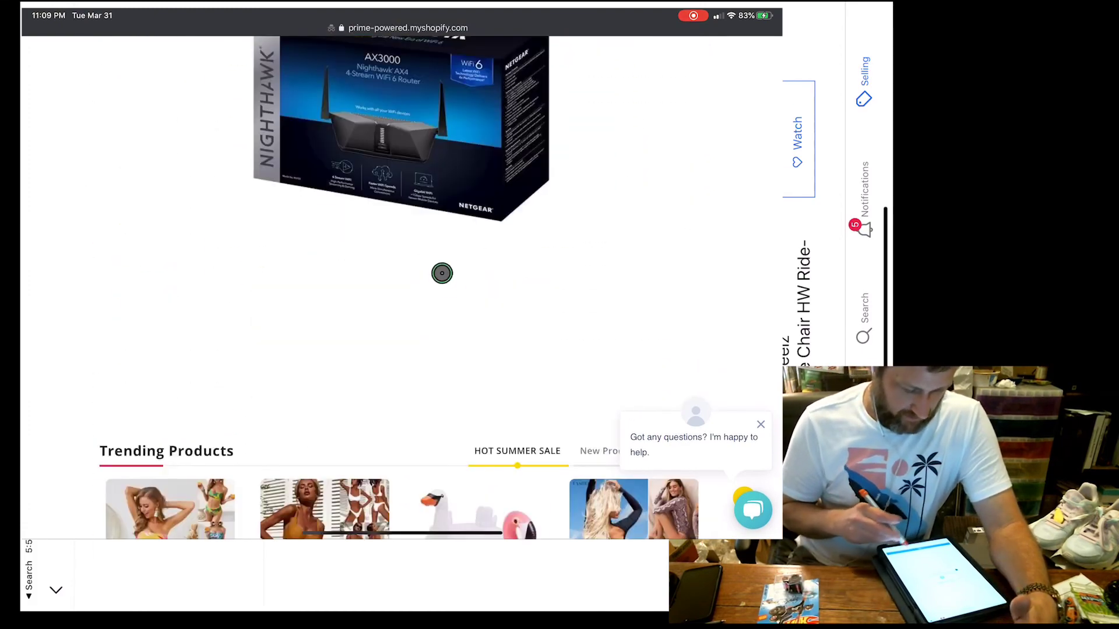
scroll(442, 269, down, 3)
scroll(446, 263, down, 4)
scroll(449, 258, down, 1)
scroll(449, 257, down, 2)
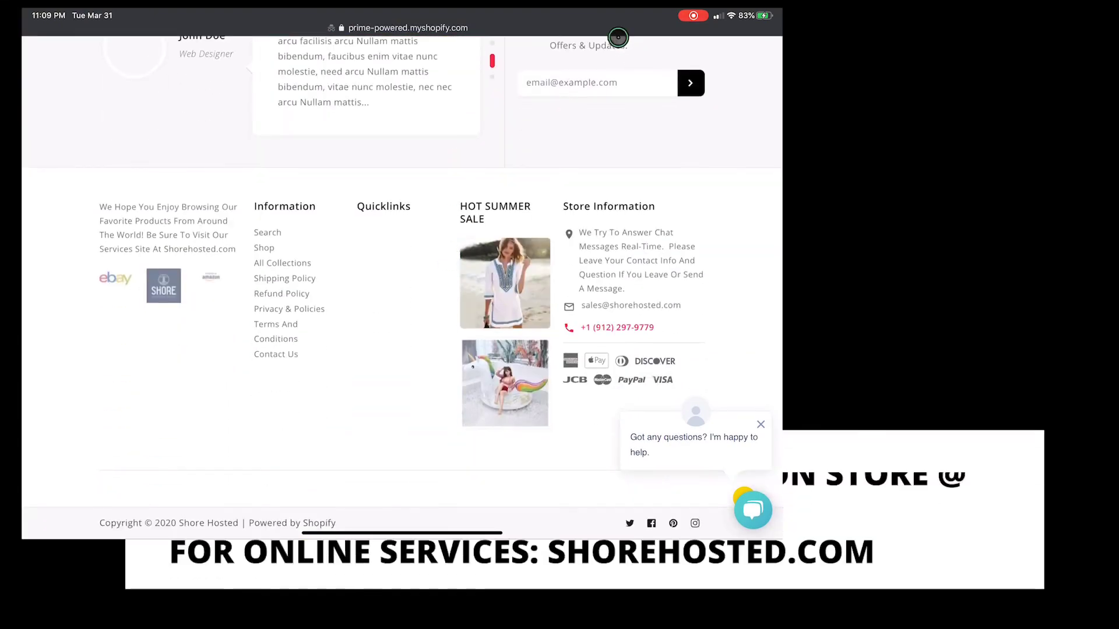